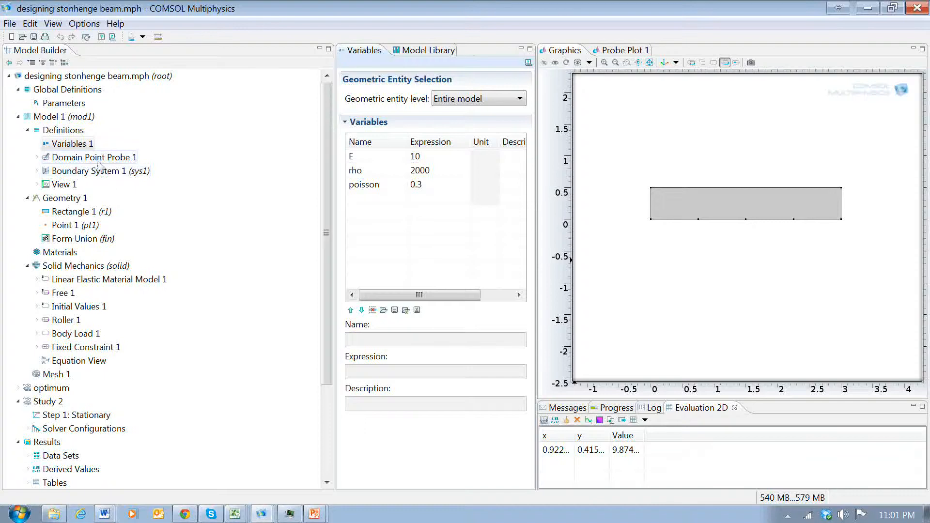
# - Review the settings of the point probe, rectangle, points, linear elastic material, roller, fixed constraint, body load and mesh
pyautogui.click(94, 160)
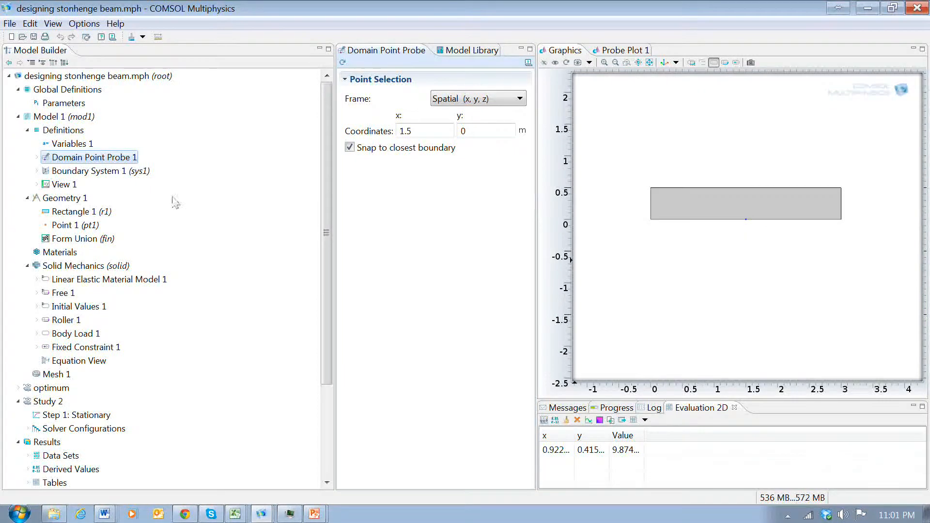
pyautogui.click(68, 212)
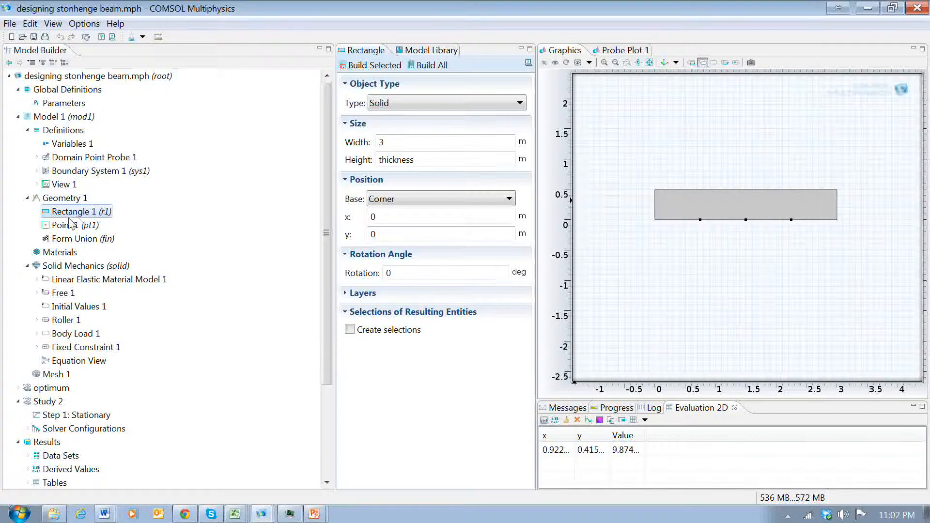
pyautogui.click(69, 227)
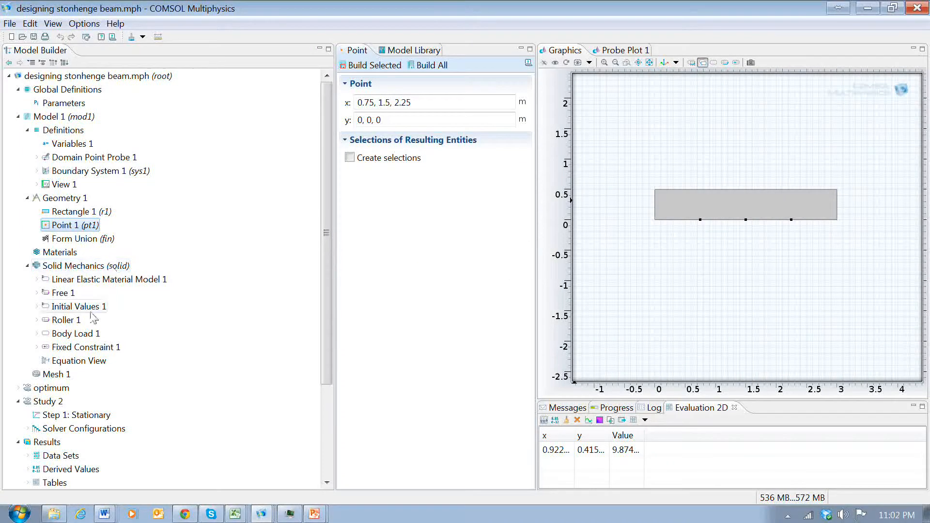
pyautogui.click(68, 280)
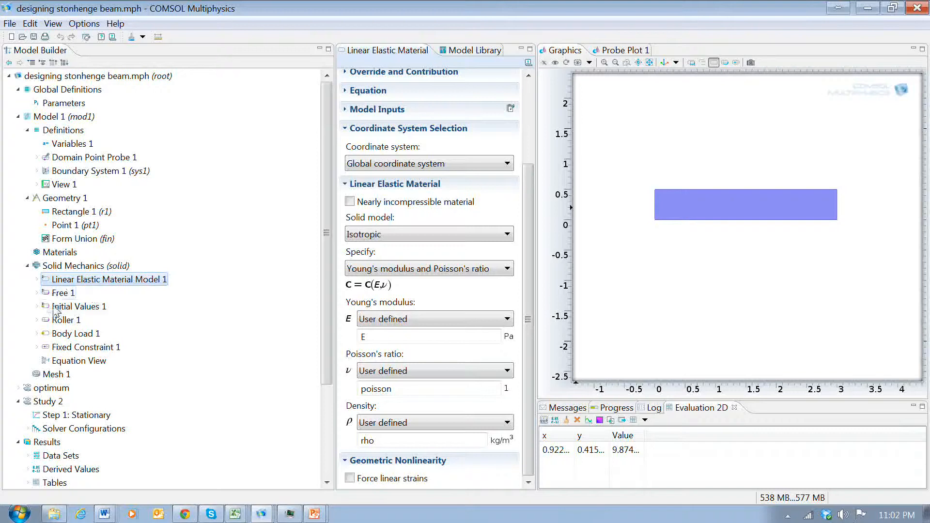
pyautogui.click(62, 320)
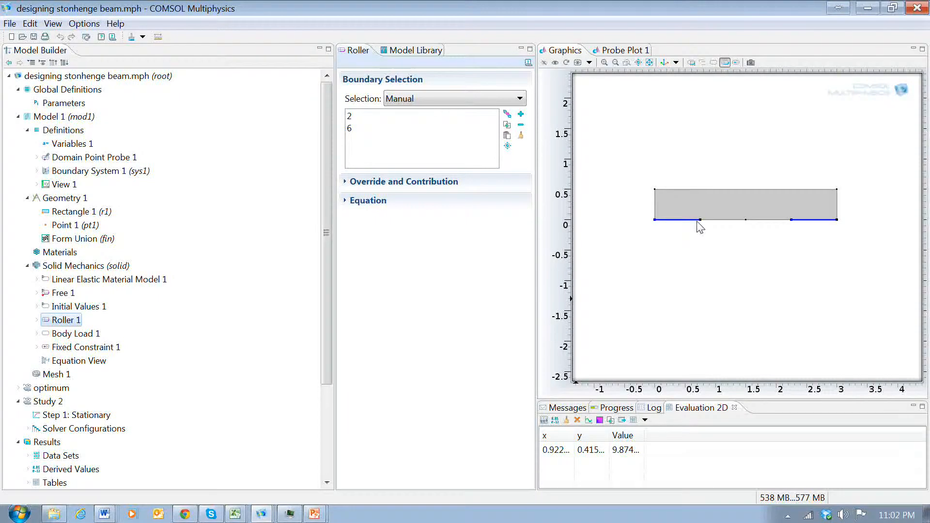
pyautogui.click(83, 348)
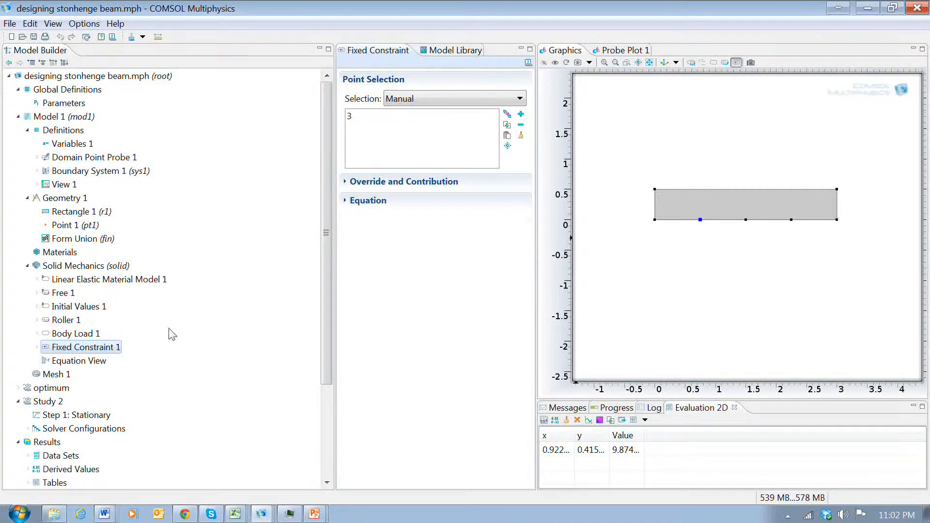
pyautogui.click(75, 333)
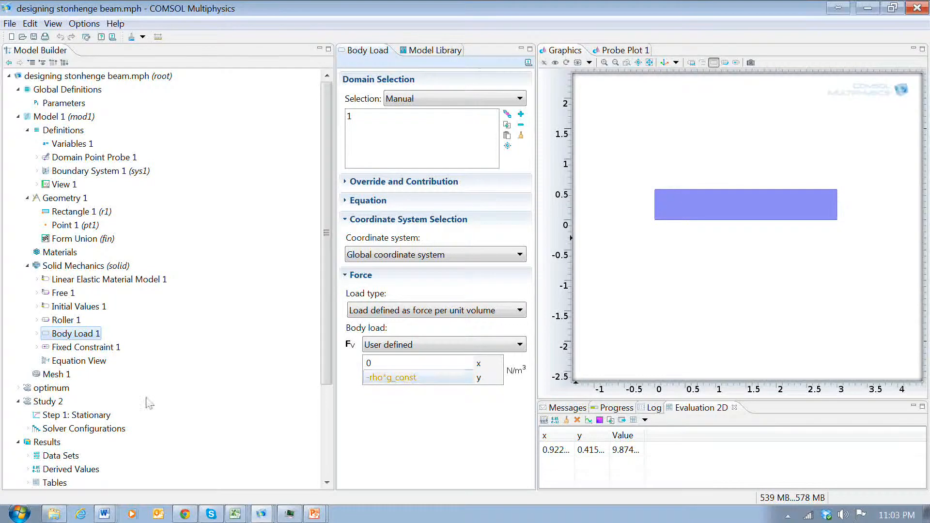
pyautogui.click(54, 374)
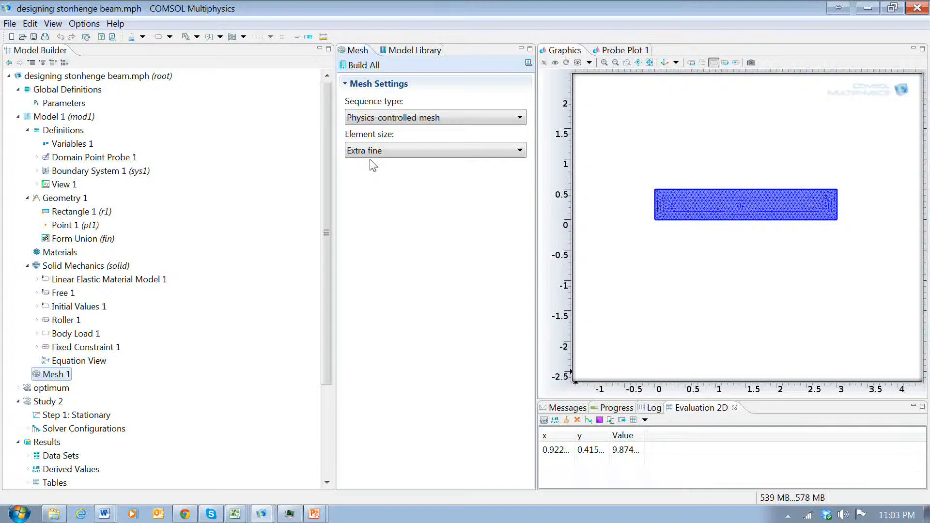
# - Compute Study 2 and fit the resulting first principal stress plot to the graphics area
pyautogui.moveTo(329, 282); pyautogui.dragTo(318, 378)
pyautogui.click(48, 279)
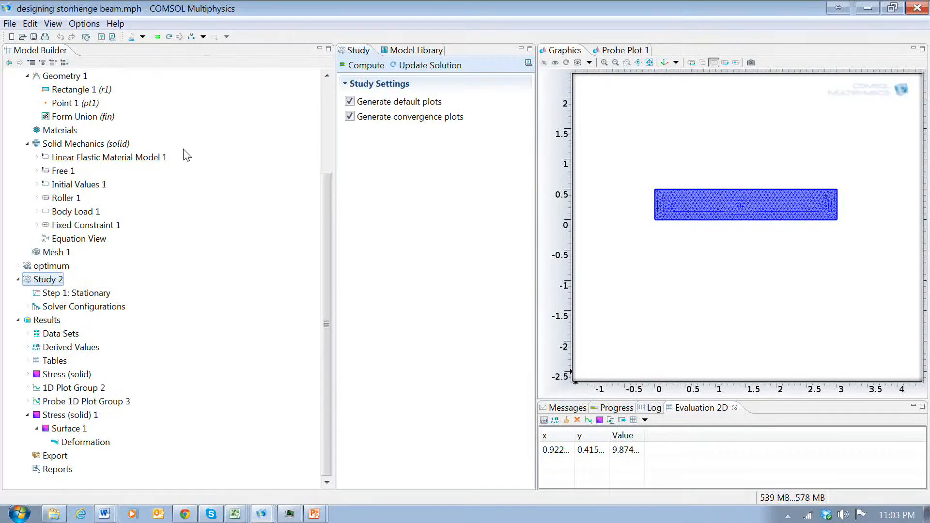
pyautogui.click(366, 65)
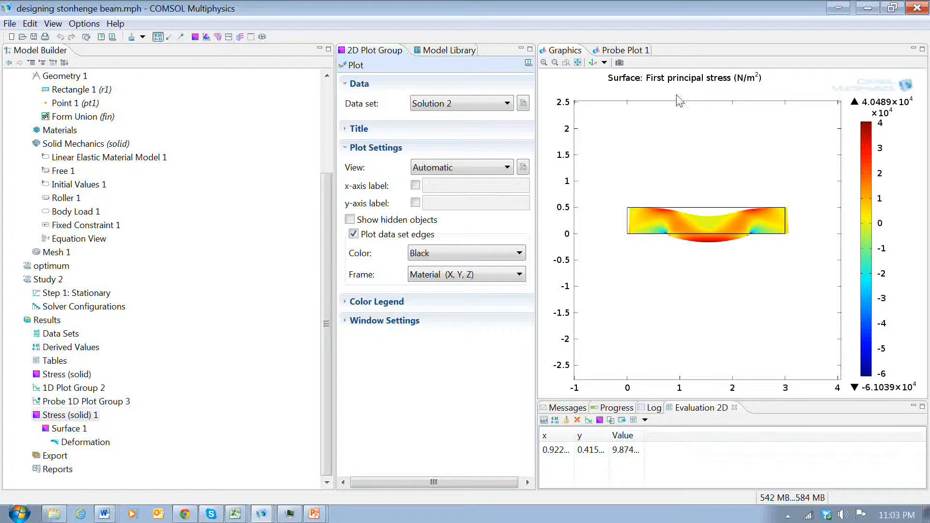
pyautogui.click(577, 62)
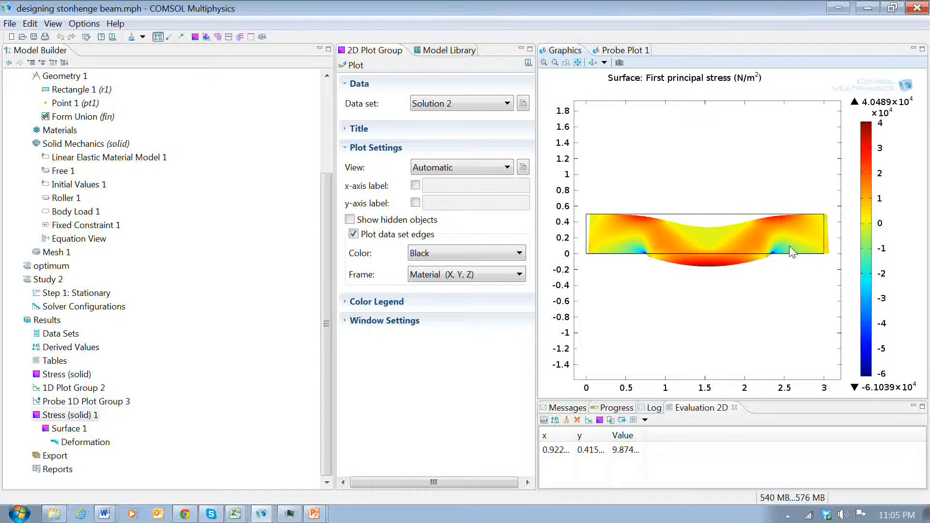
# - Check the domain point probe's coordinates and view the Solution 1 principal stress plot under Results
pyautogui.scroll(2, 317, 337)
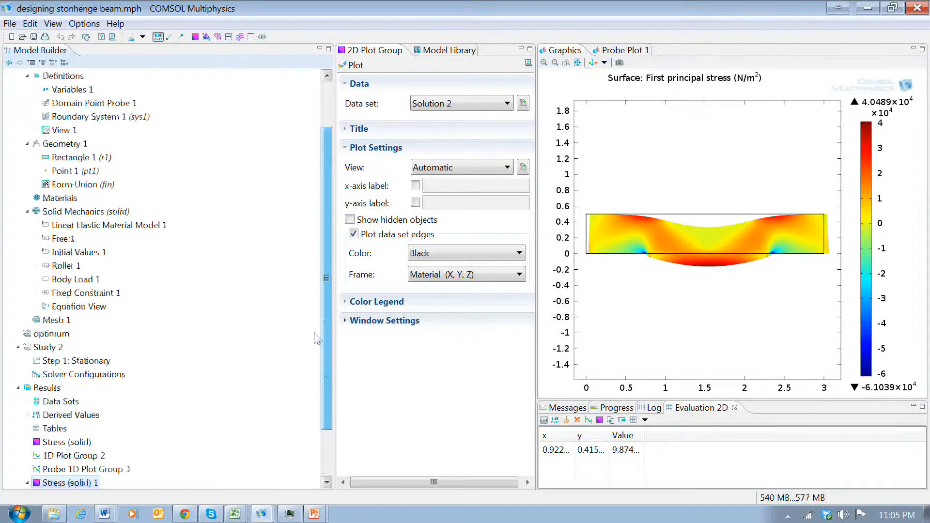
pyautogui.scroll(2, 317, 337)
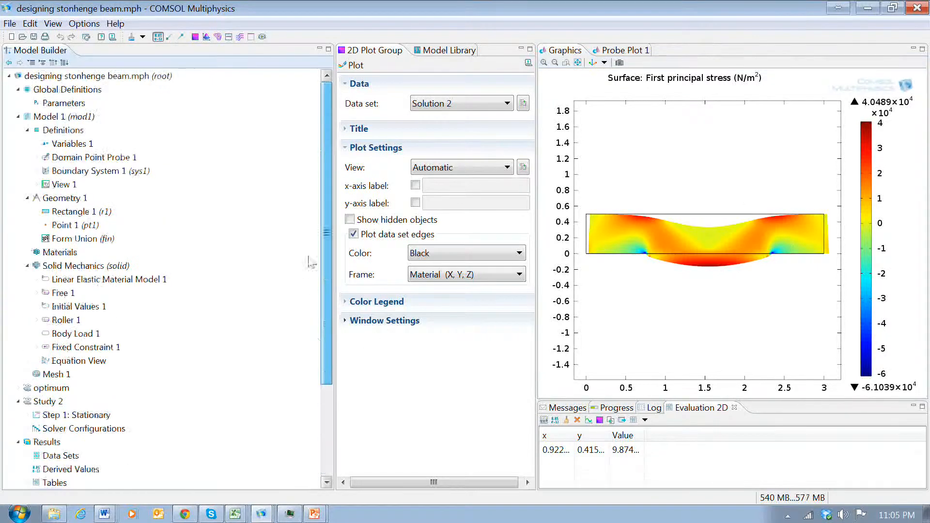
pyautogui.click(91, 162)
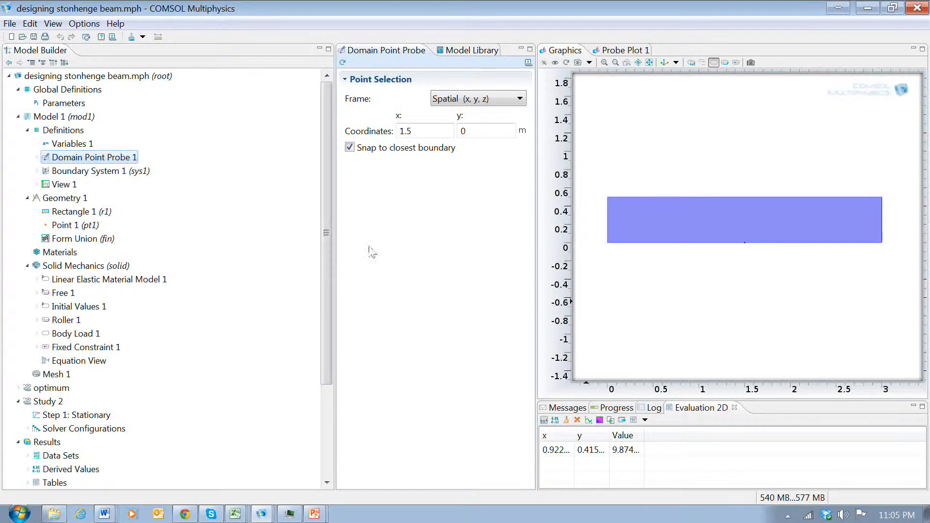
pyautogui.scroll(-3, 331, 310)
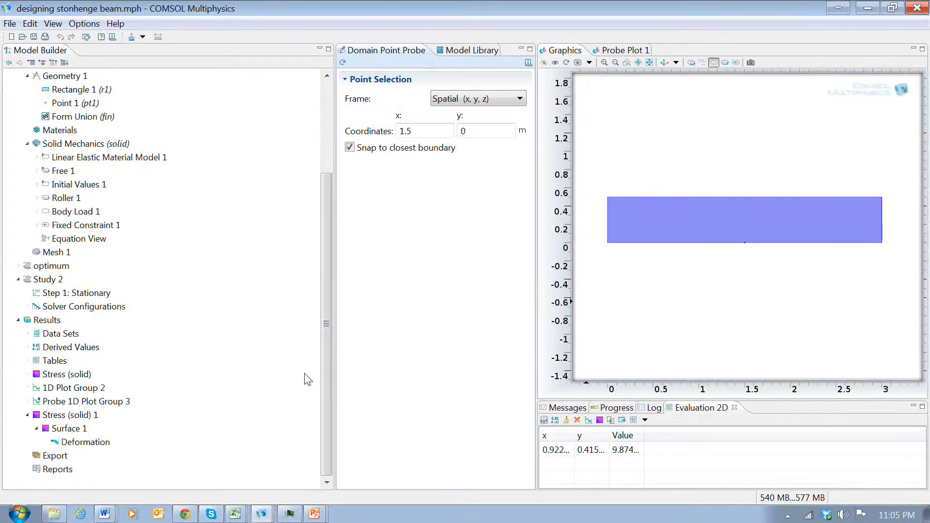
pyautogui.click(35, 321)
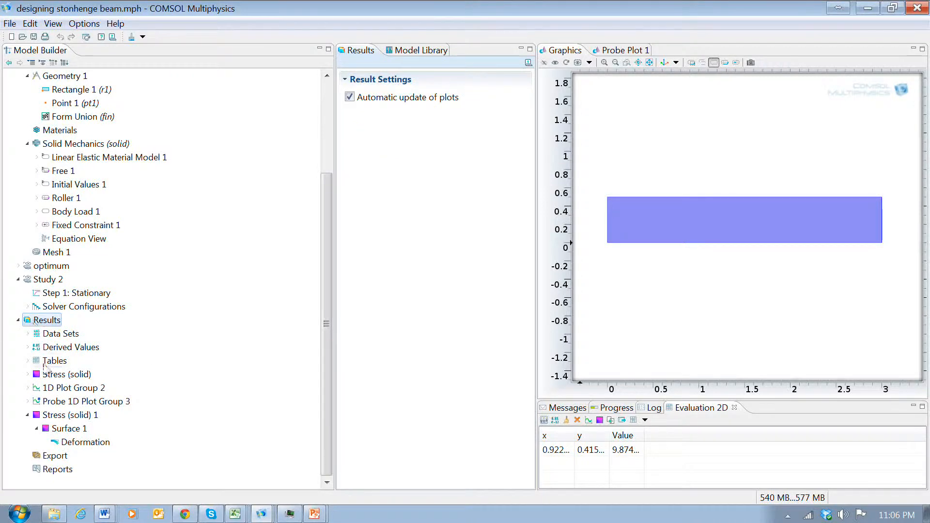
pyautogui.click(54, 376)
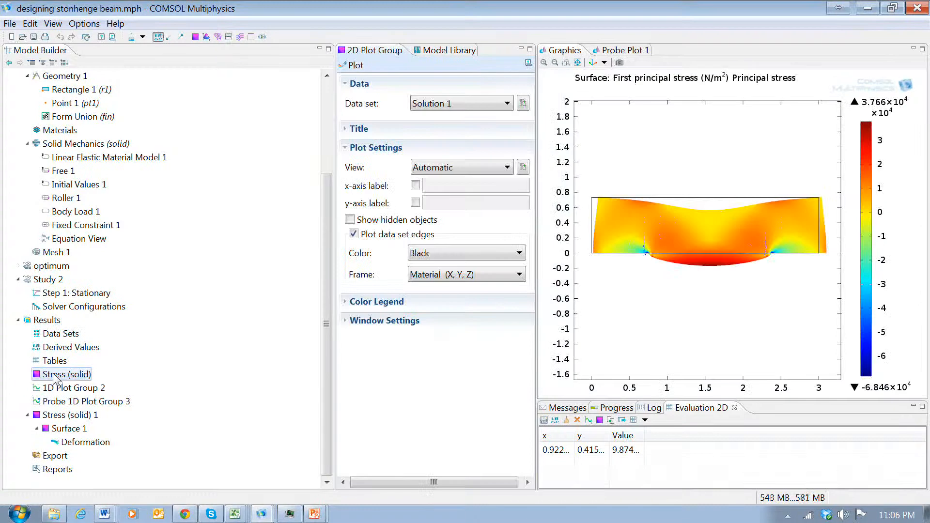
# - Evaluate Point Probe Expression 1 for the first principal stress (solid.sp1) on the Domain Point Probe 1 data set
pyautogui.click(73, 415)
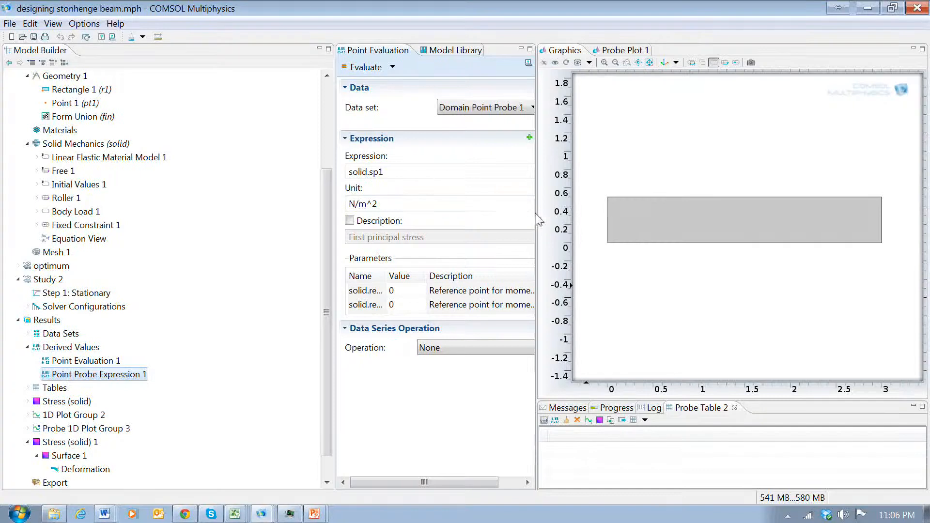
pyautogui.moveTo(536, 218); pyautogui.dragTo(605, 218)
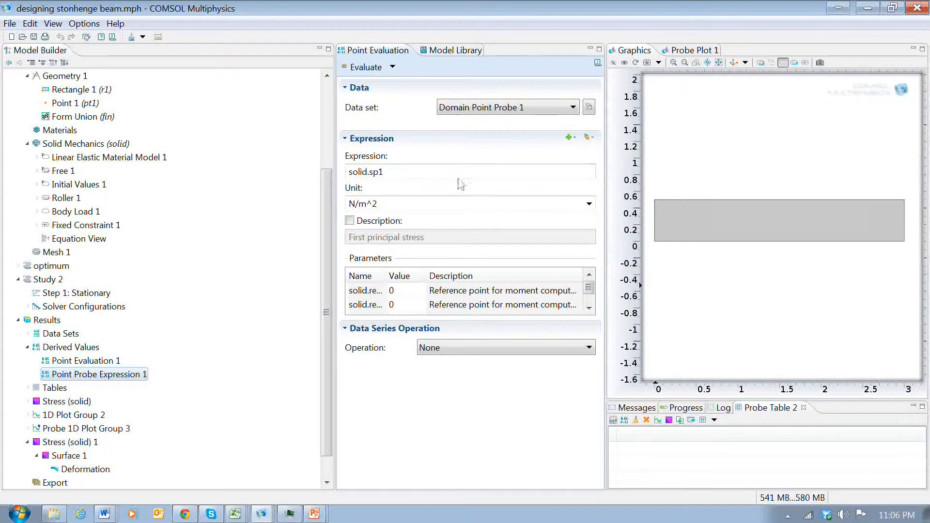
pyautogui.click(410, 173)
pyautogui.moveTo(410, 172); pyautogui.dragTo(317, 177)
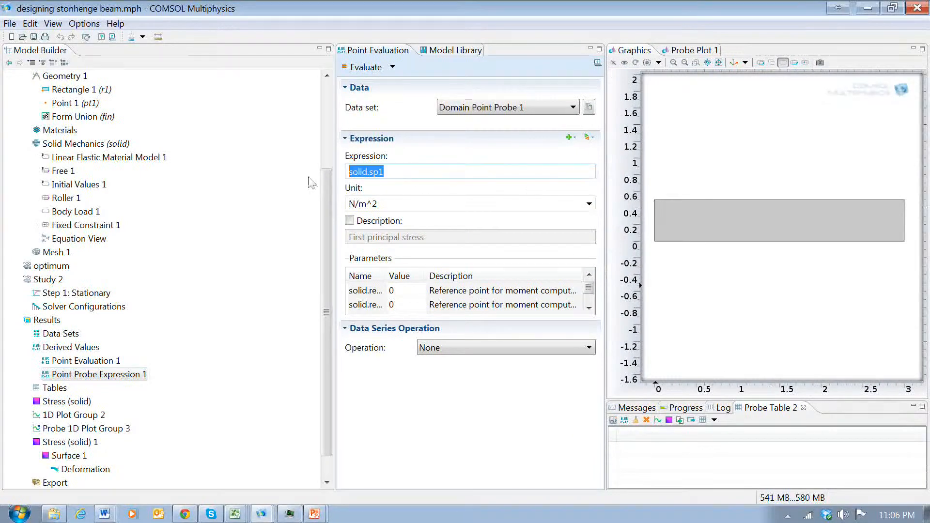
pyautogui.click(589, 139)
pyautogui.moveTo(608, 167)
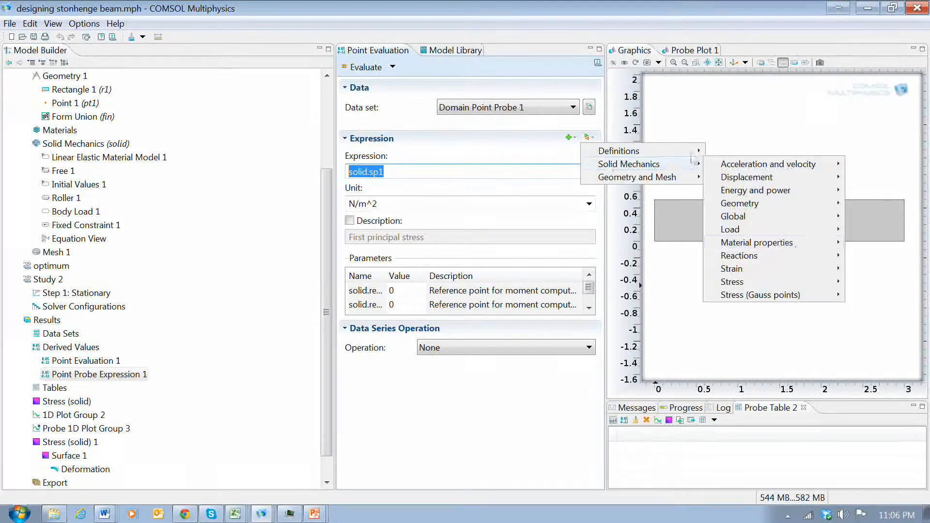
pyautogui.moveTo(792, 284)
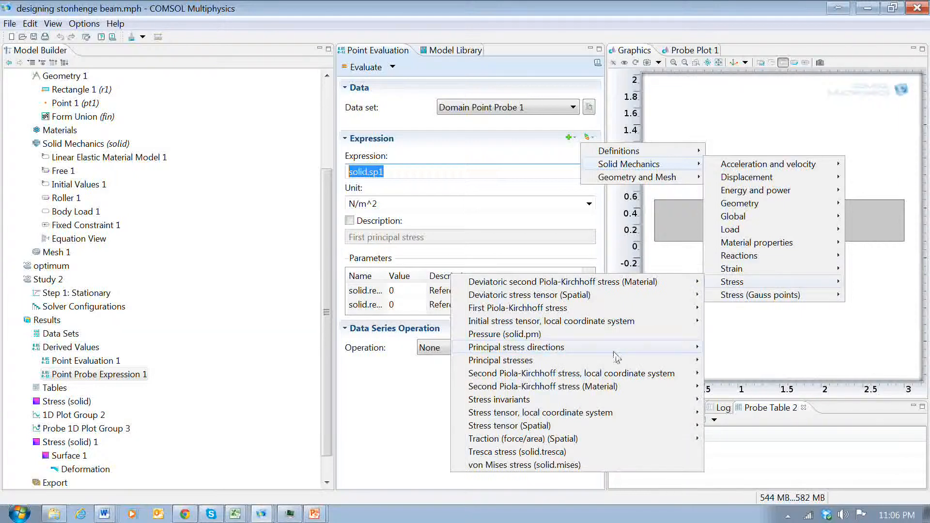
pyautogui.moveTo(613, 363)
pyautogui.click(753, 361)
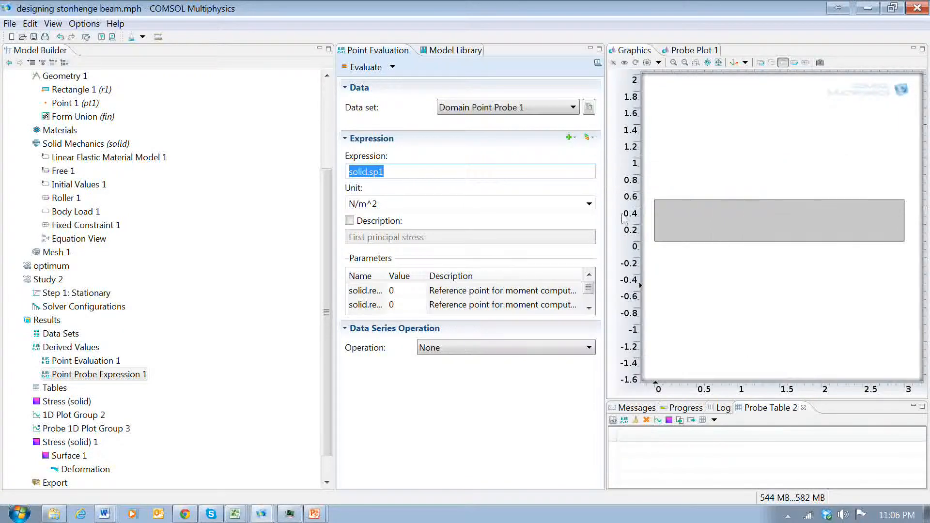
pyautogui.click(354, 70)
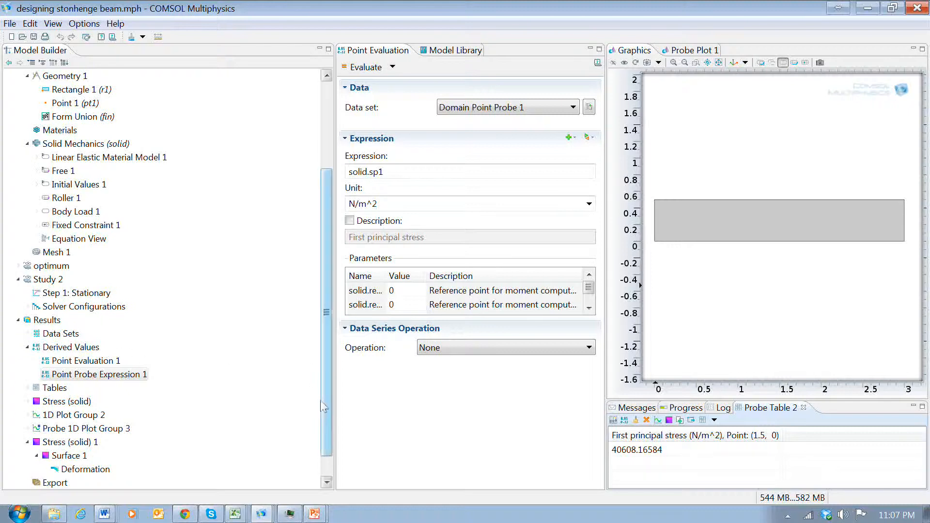
# - Set the global thickness parameter to 0.7 and recompute Study 2
pyautogui.scroll(1, 327, 356)
pyautogui.scroll(2, 326, 356)
pyautogui.click(63, 103)
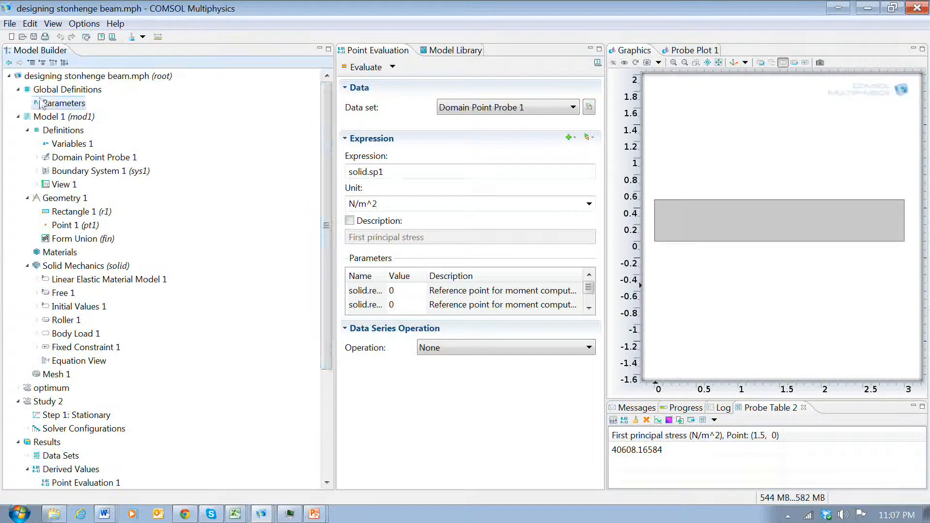
pyautogui.click(418, 119)
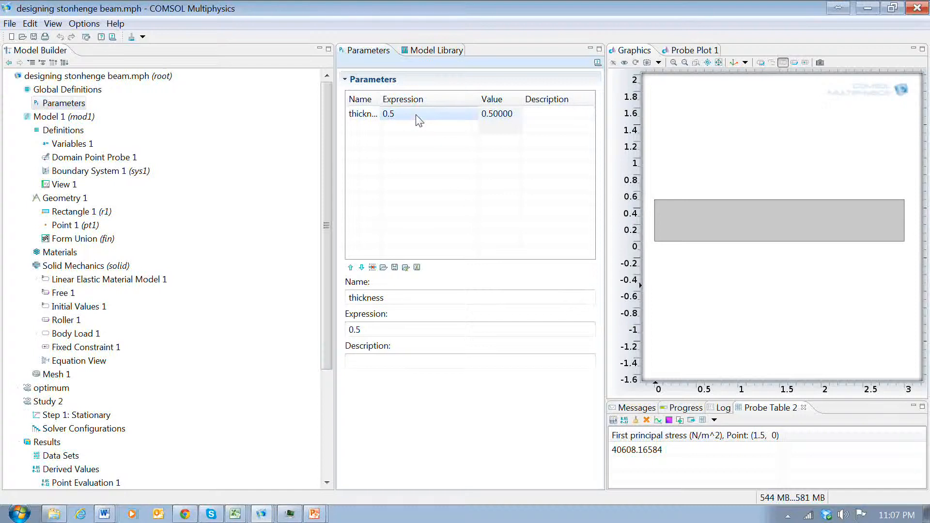
pyautogui.click(419, 119)
pyautogui.click(419, 119)
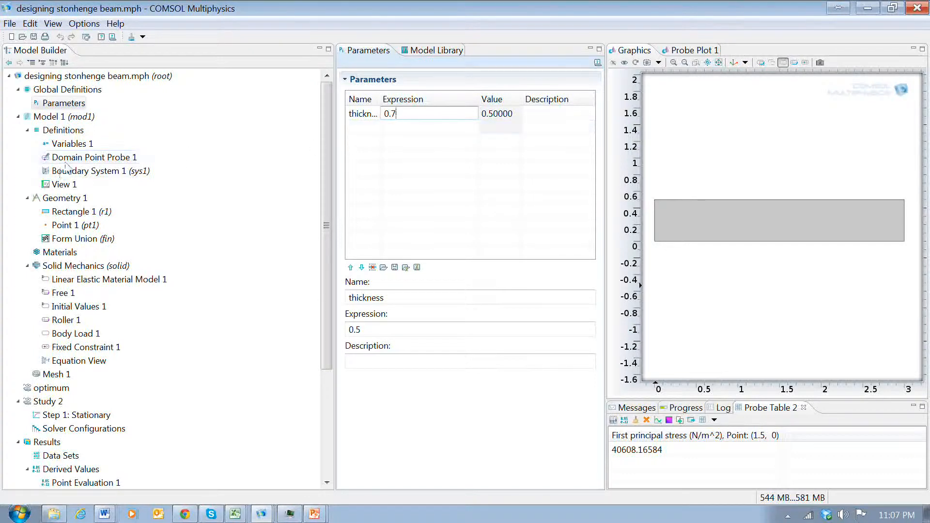
pyautogui.click(46, 400)
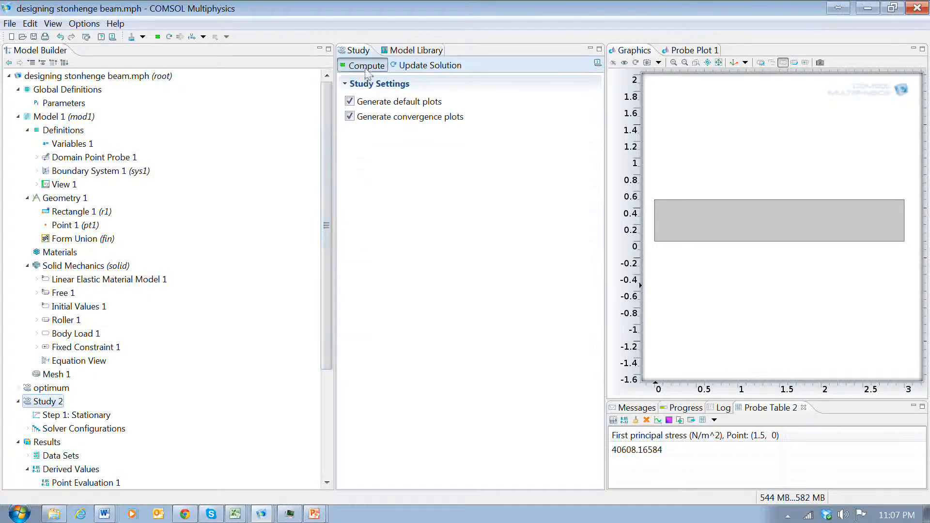
pyautogui.click(365, 68)
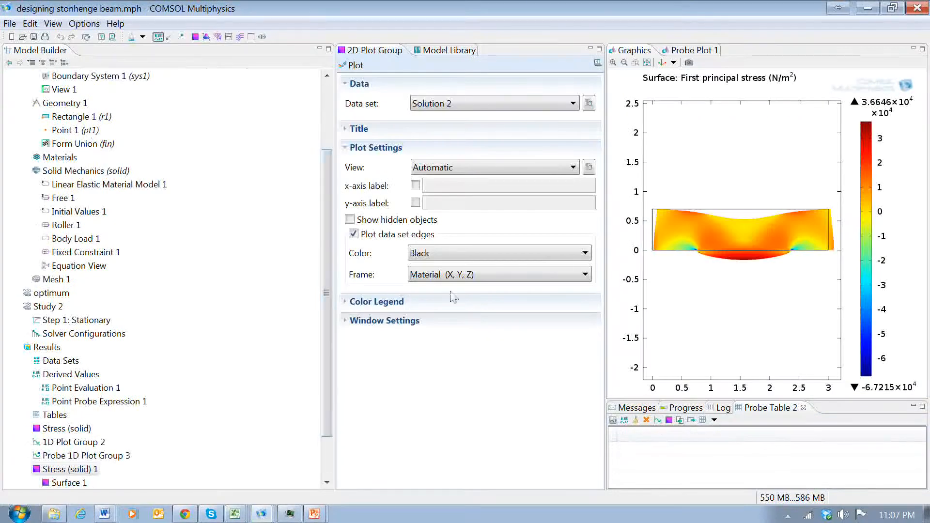
# - Check the rectangle's geometry and examine the Solution 2 first principal stress plot for the thicker beam
pyautogui.moveTo(326, 338); pyautogui.dragTo(327, 251)
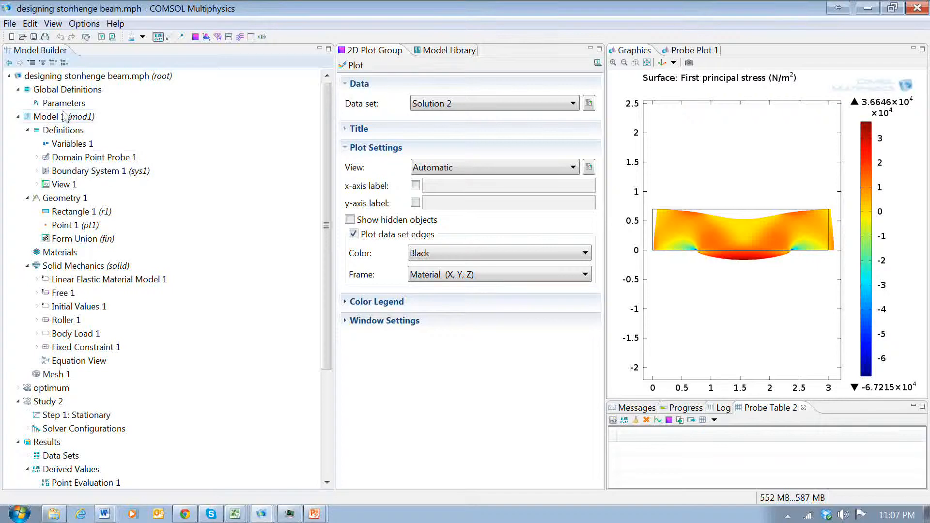
pyautogui.click(92, 211)
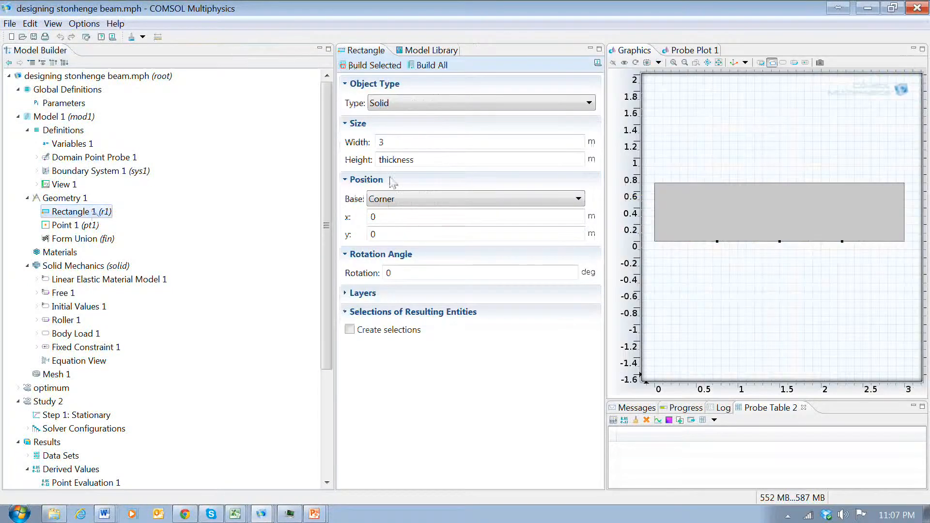
pyautogui.moveTo(327, 242); pyautogui.dragTo(326, 350)
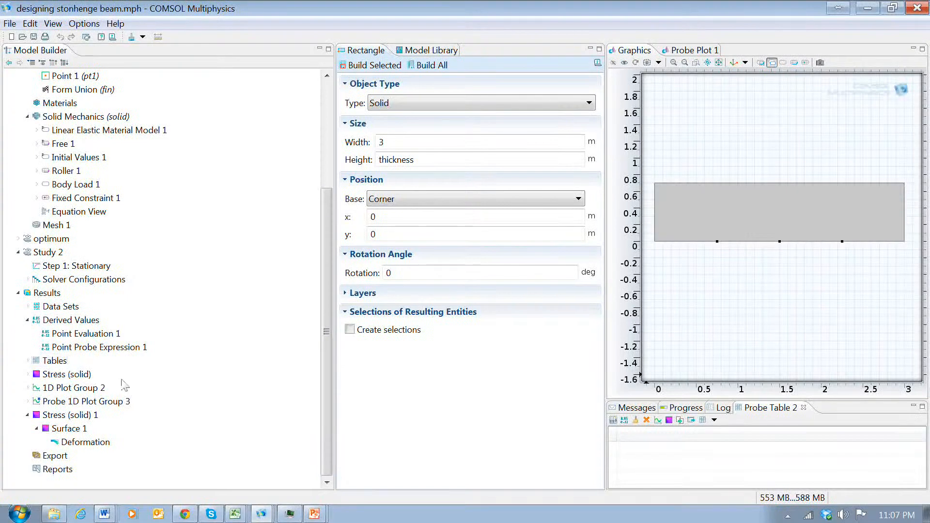
pyautogui.click(65, 416)
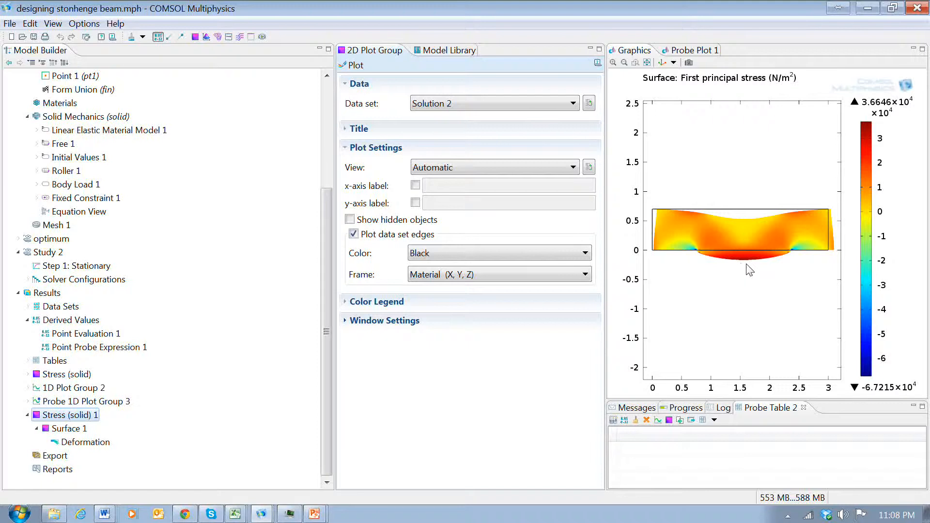
# - Set the global thickness parameter to 1.5 and recompute Study 2
pyautogui.moveTo(326, 445); pyautogui.dragTo(289, 261)
pyautogui.click(63, 103)
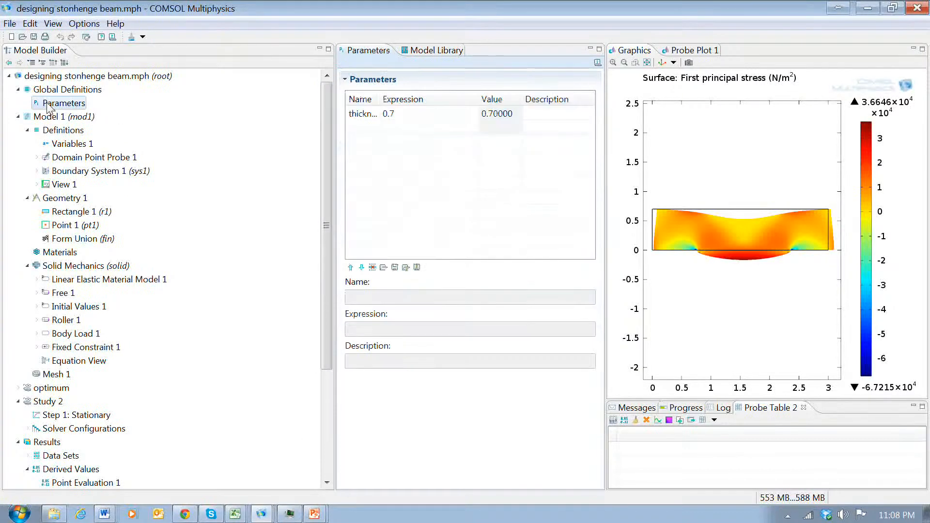
pyautogui.click(422, 118)
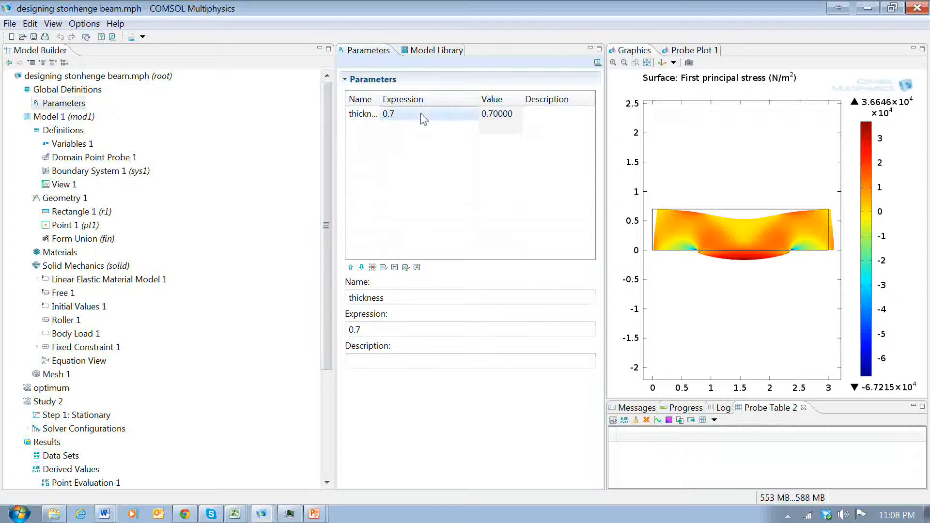
pyautogui.write('1.5')
pyautogui.press('Return')
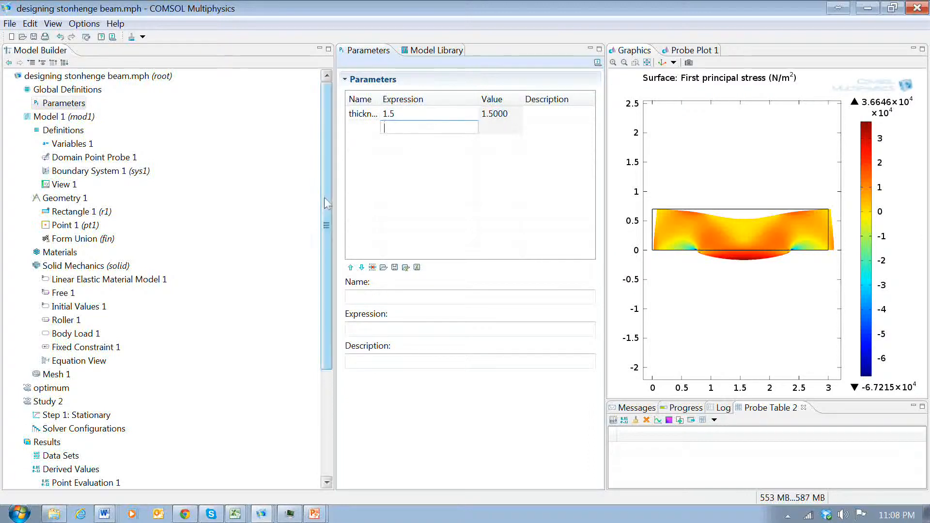
pyautogui.scroll(-4, 300, 296)
pyautogui.click(48, 252)
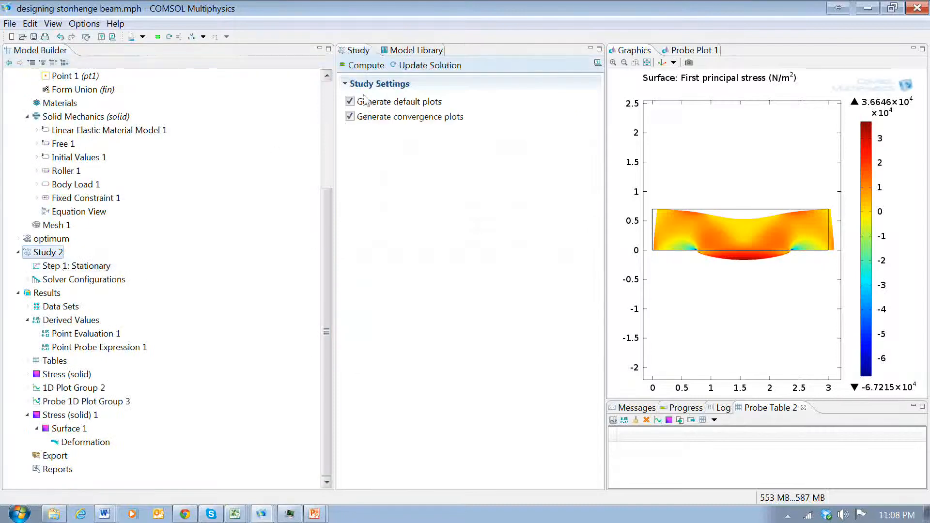
pyautogui.click(366, 65)
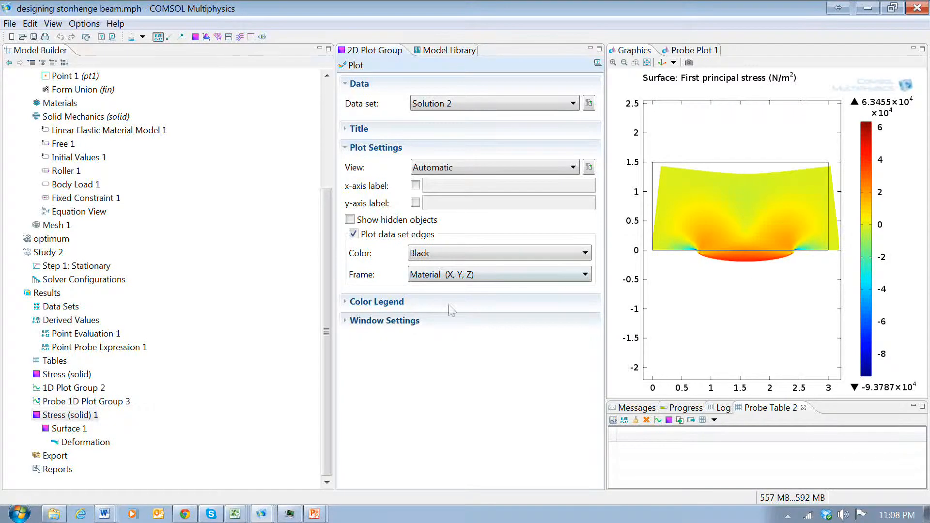
# - Set the global thickness parameter to 0.1 and recompute Study 2
pyautogui.moveTo(325, 424); pyautogui.dragTo(307, 292)
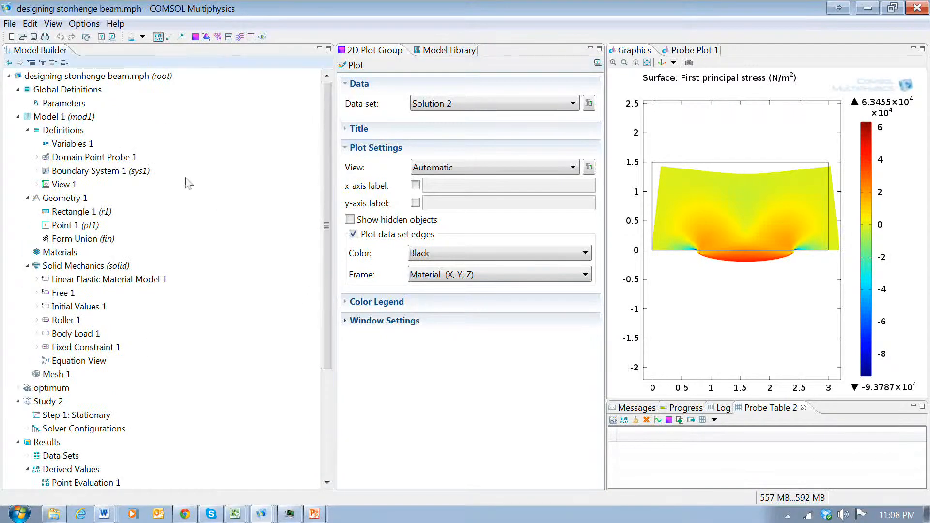
pyautogui.click(61, 103)
pyautogui.click(390, 114)
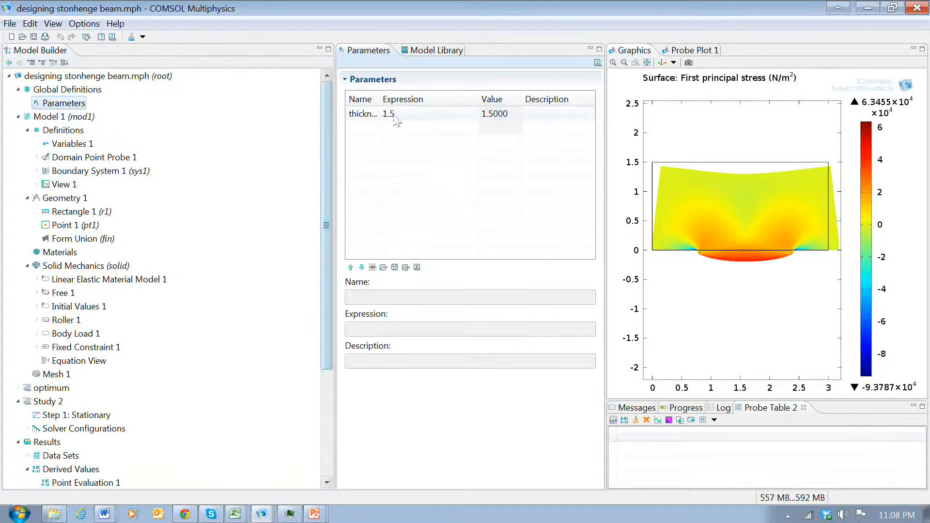
pyautogui.click(396, 120)
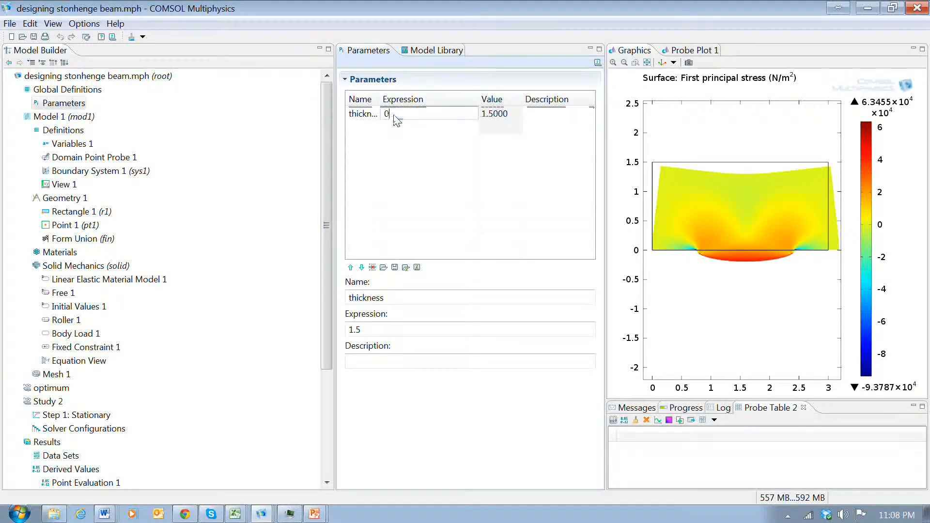
pyautogui.write('0.1')
pyautogui.moveTo(329, 257); pyautogui.dragTo(330, 365)
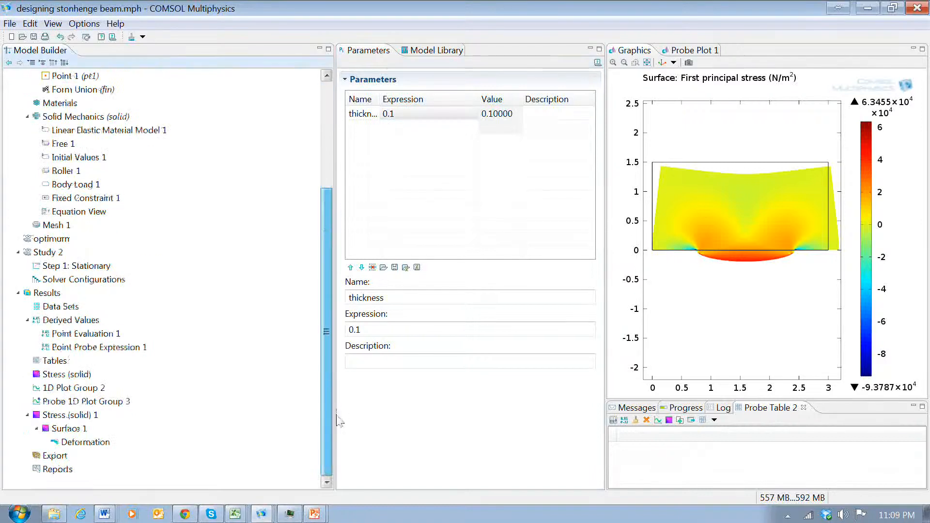
pyautogui.click(48, 252)
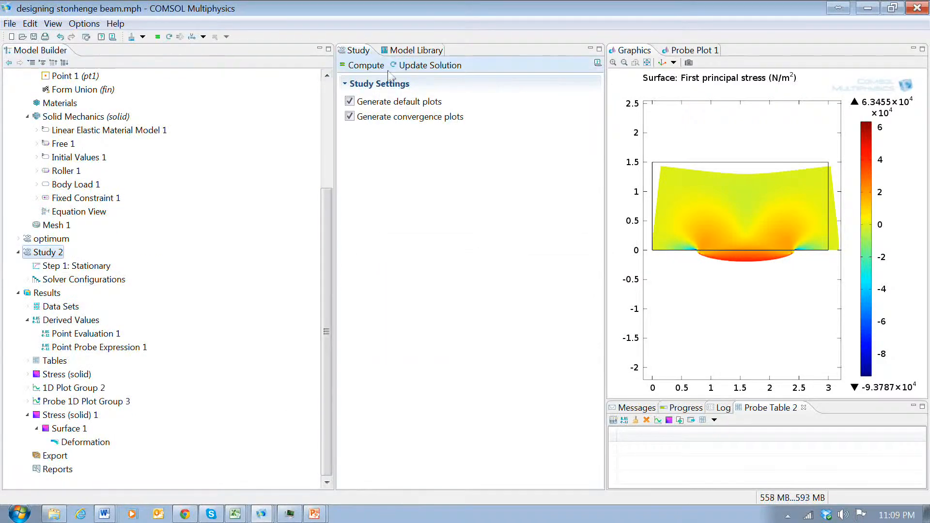
pyautogui.click(362, 66)
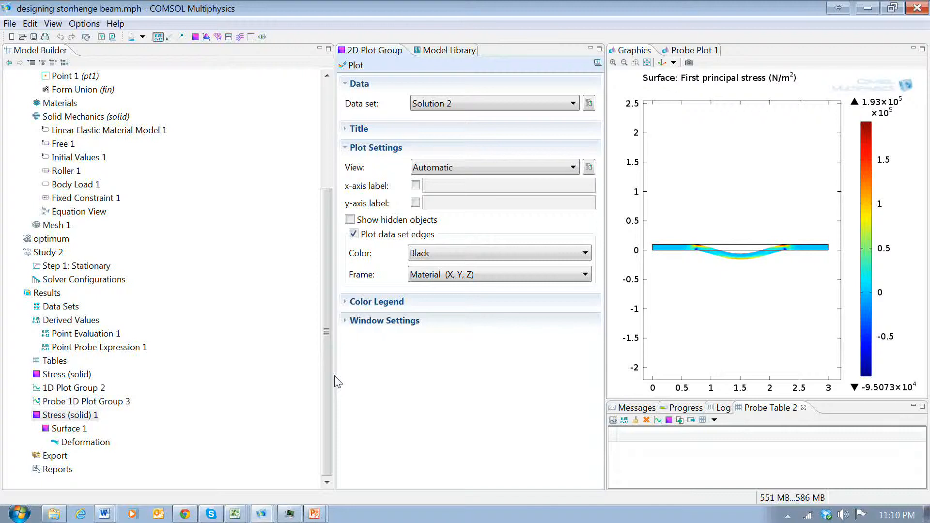
# - Open the optimum study's Optimization settings and set the initial value of the thickness control parameter to 1
pyautogui.moveTo(324, 376)
pyautogui.mouseDown()
pyautogui.moveTo(323, 252)
pyautogui.moveTo(324, 359)
pyautogui.mouseUp()
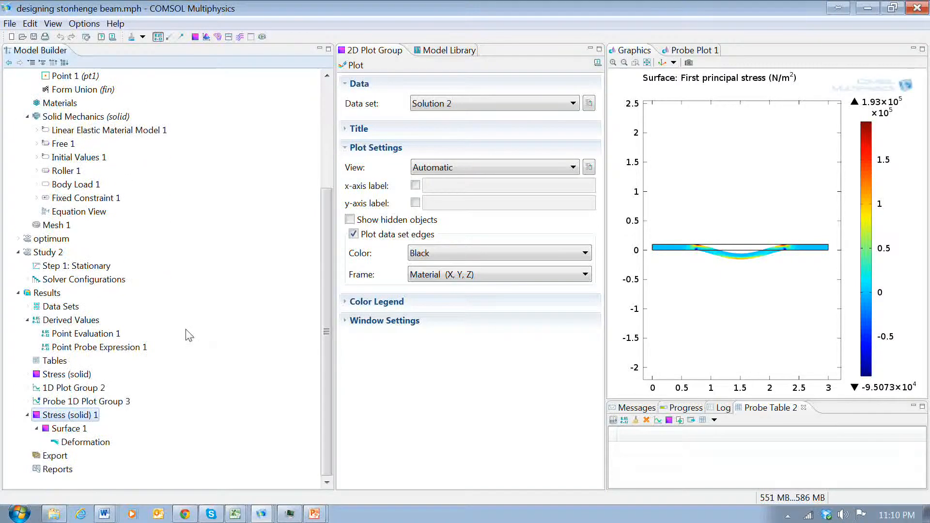
pyautogui.click(49, 238)
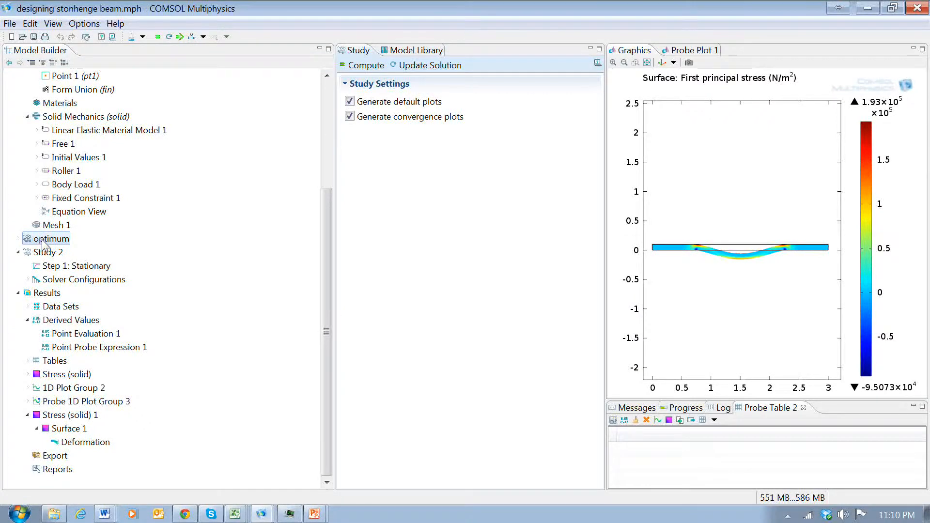
pyautogui.click(19, 239)
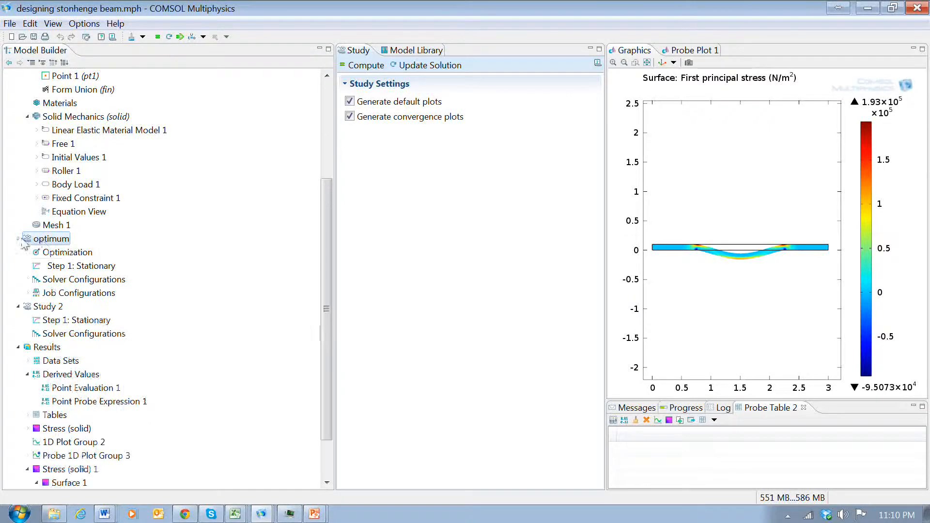
pyautogui.rightClick(60, 243)
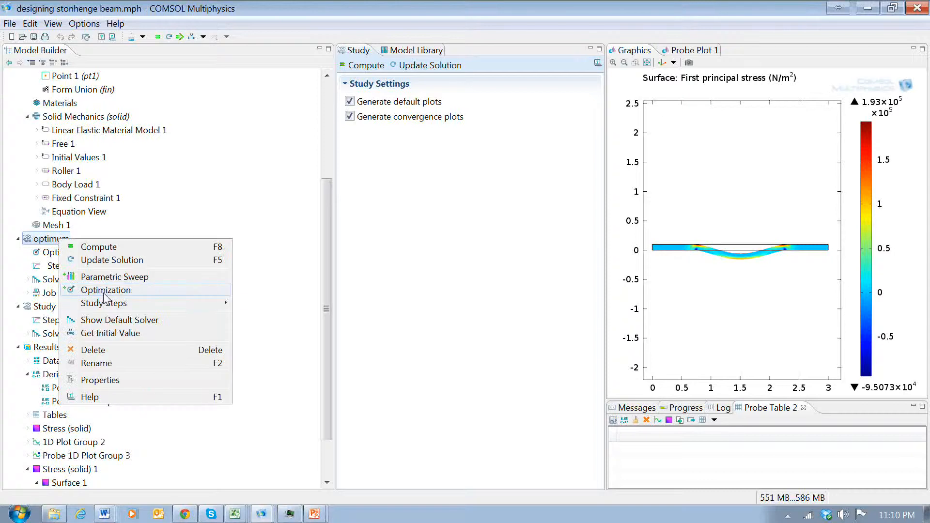
pyautogui.click(47, 254)
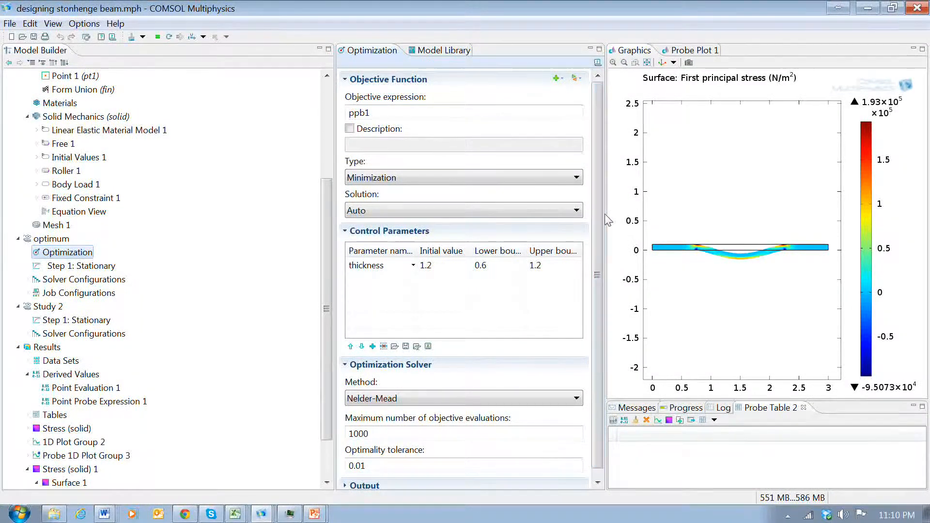
pyautogui.moveTo(605, 221); pyautogui.dragTo(628, 220)
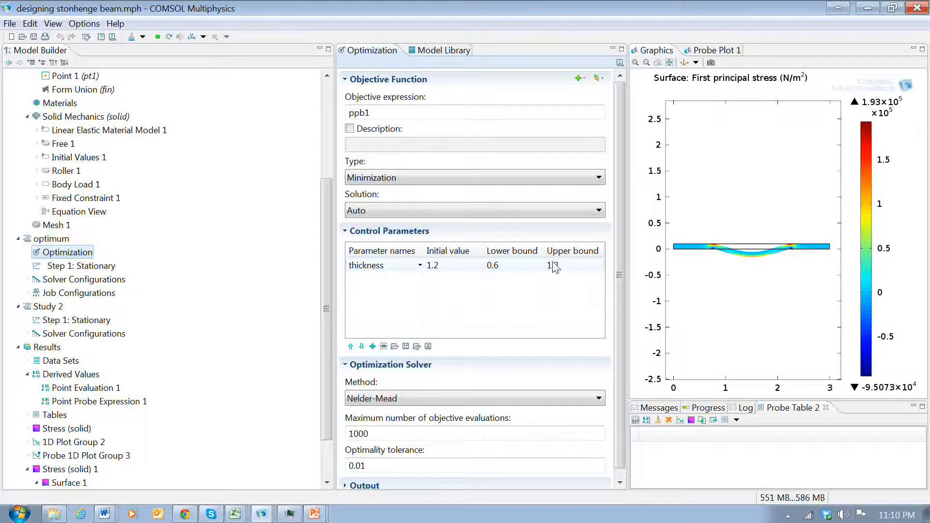
pyautogui.click(455, 269)
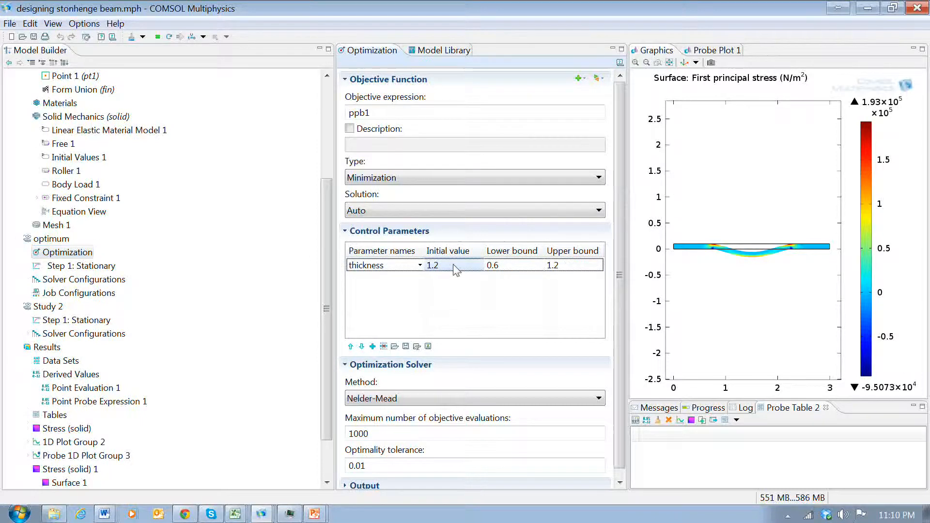
pyautogui.write('1')
pyautogui.click(461, 278)
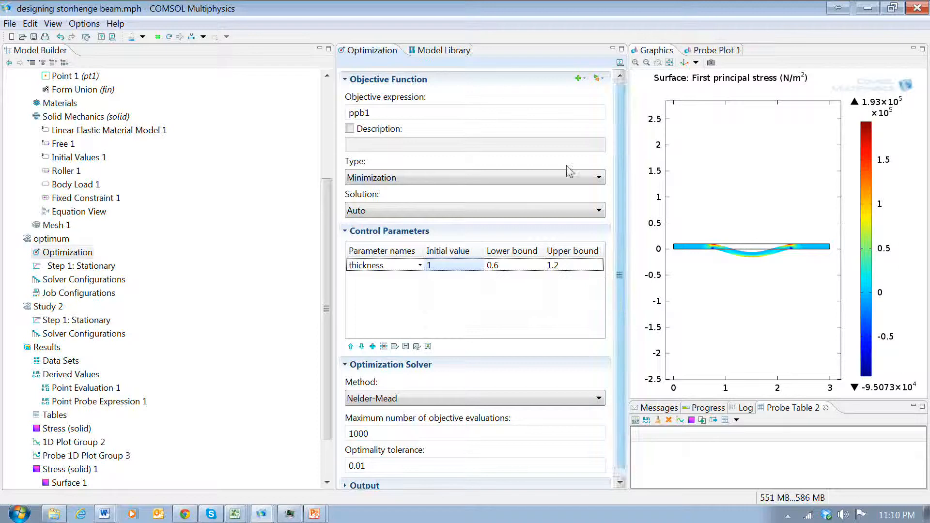
# - Check the objective expression ppb1 and keep Minimization as the objective type
pyautogui.doubleClick(370, 113)
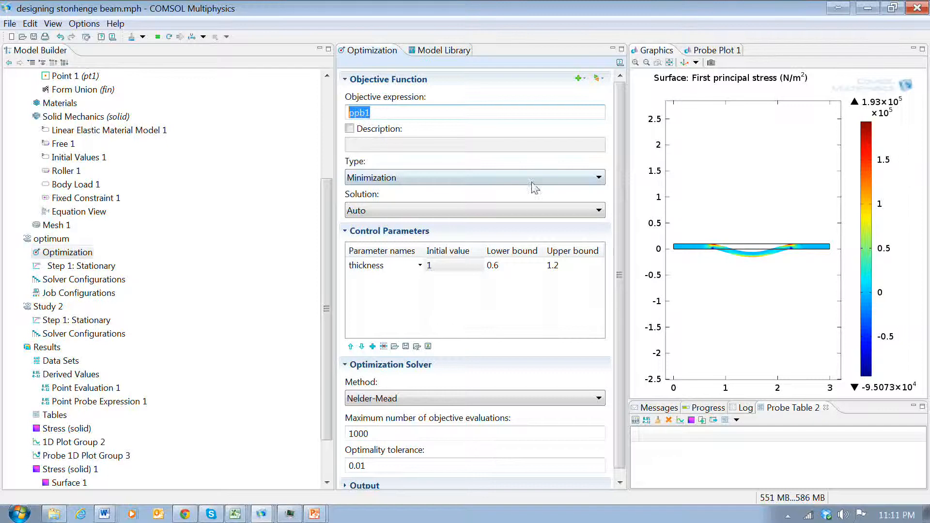
pyautogui.click(390, 180)
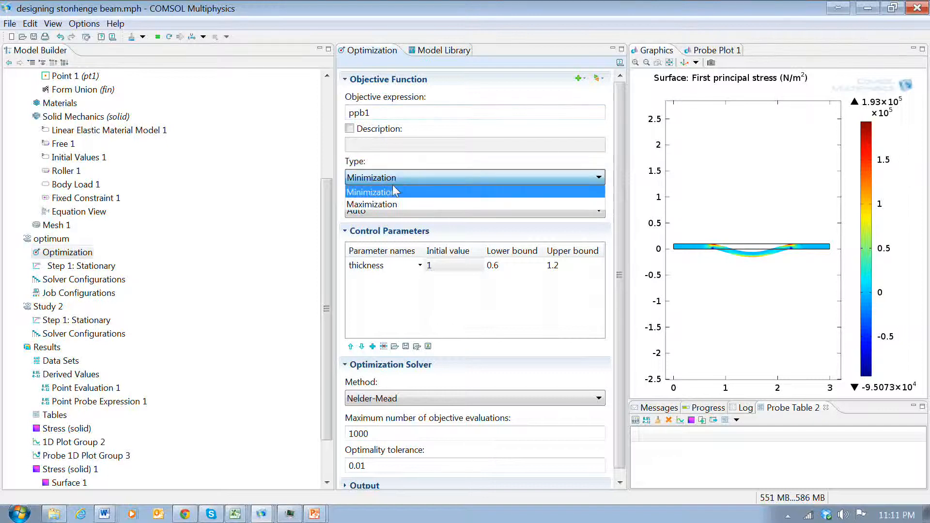
pyautogui.click(393, 192)
# - Check which expression Point Probe Expression 1 under Domain Point Probe 1 assigns to ppb1, and return to the Optimization settings
pyautogui.doubleClick(359, 112)
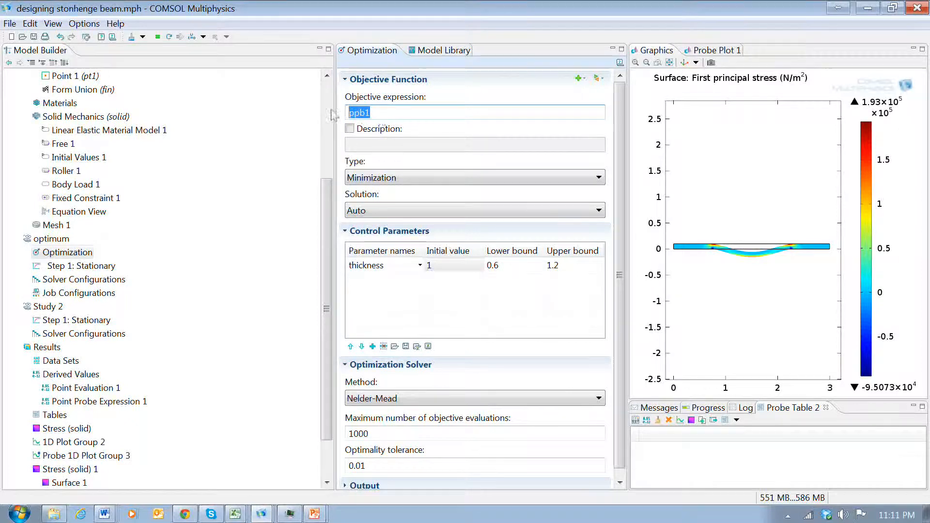
pyautogui.moveTo(326, 253); pyautogui.dragTo(319, 155)
pyautogui.click(94, 158)
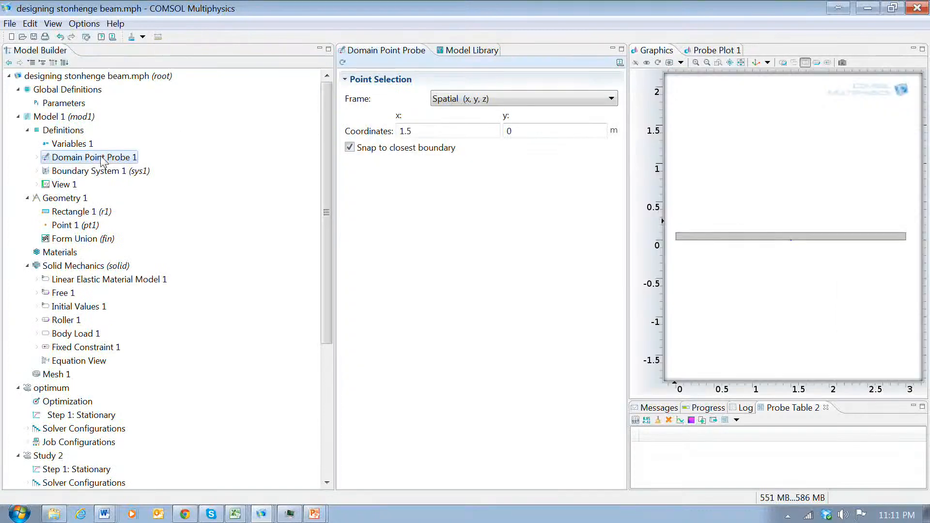
pyautogui.click(37, 158)
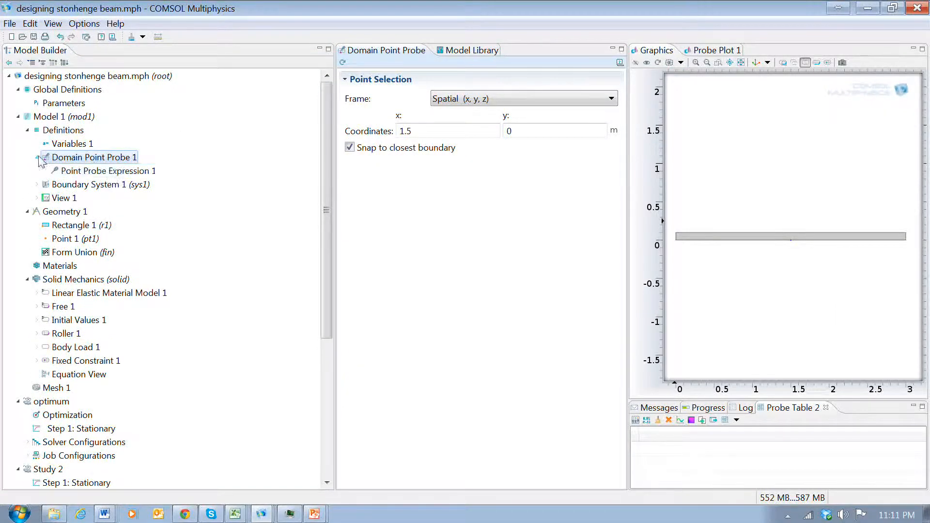
pyautogui.click(108, 172)
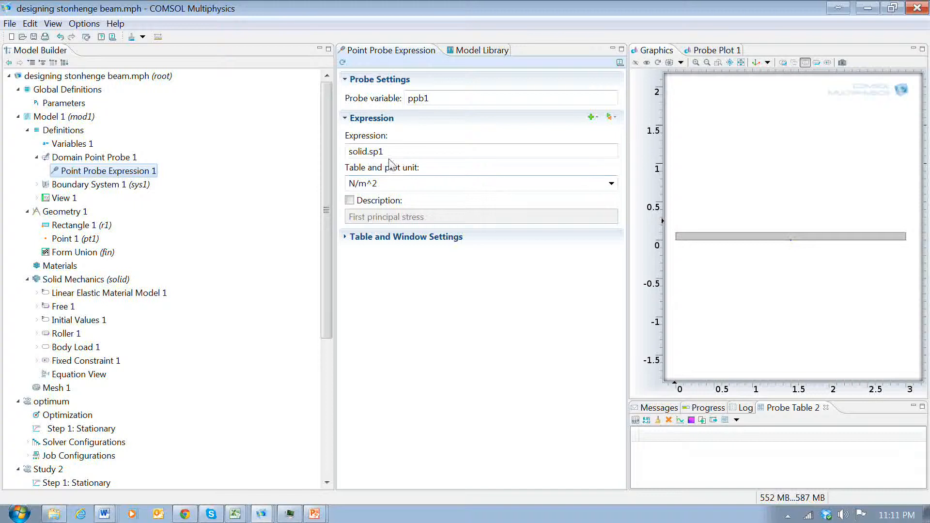
pyautogui.moveTo(407, 155); pyautogui.dragTo(339, 155)
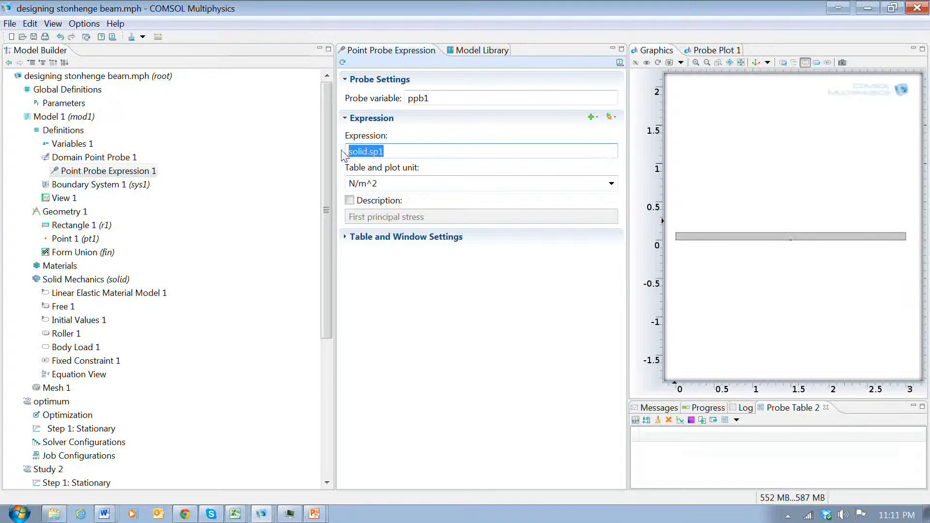
pyautogui.moveTo(326, 186); pyautogui.dragTo(341, 313)
pyautogui.click(58, 212)
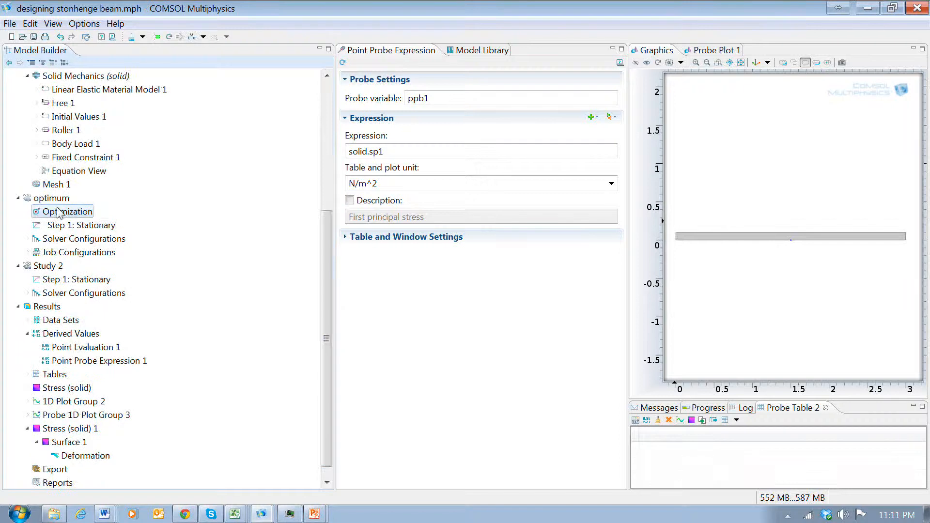
pyautogui.doubleClick(375, 114)
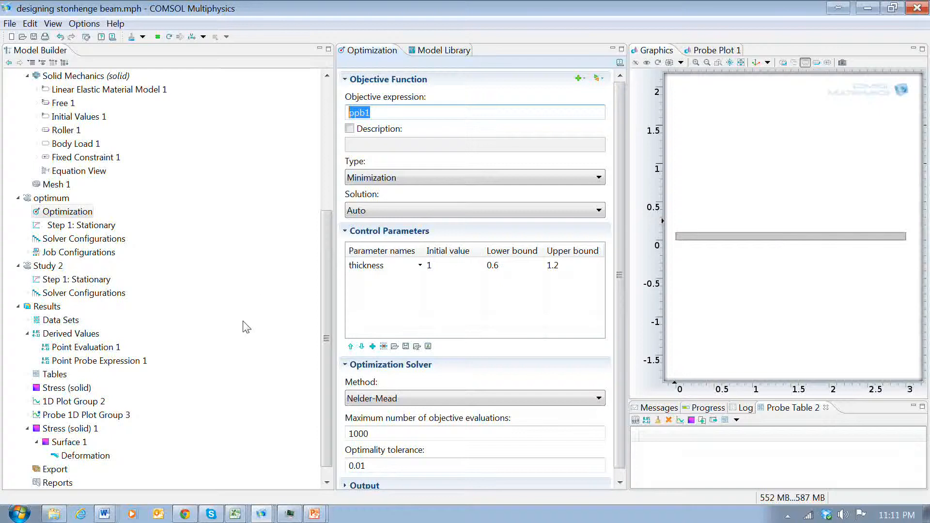
# - Compute the optimum study to minimize the probed first principal stress
pyautogui.moveTo(325, 377)
pyautogui.mouseDown()
pyautogui.moveTo(325, 350)
pyautogui.moveTo(323, 383)
pyautogui.mouseUp()
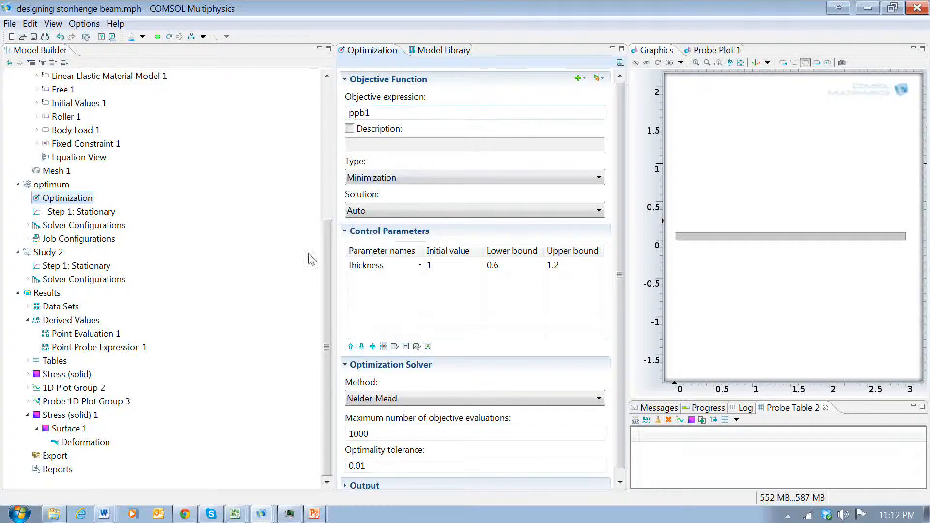
pyautogui.click(58, 187)
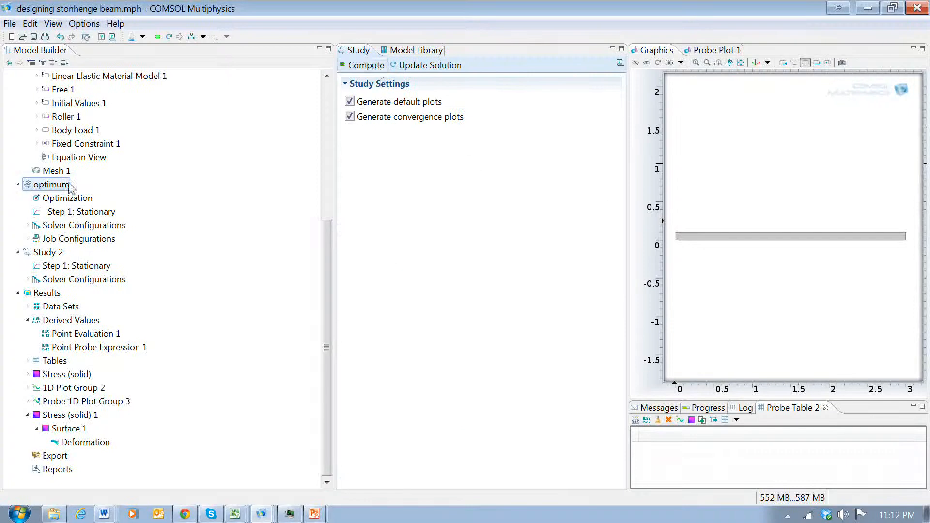
pyautogui.click(367, 66)
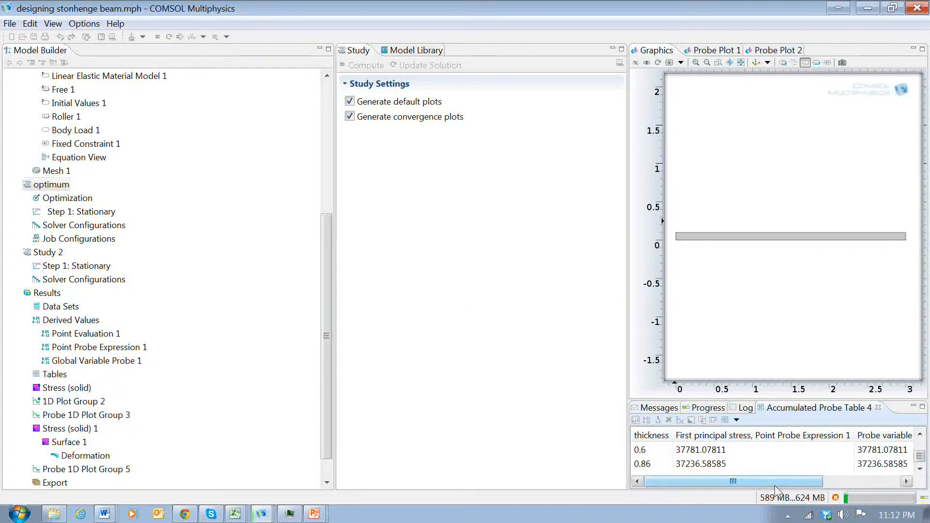
pyautogui.click(714, 50)
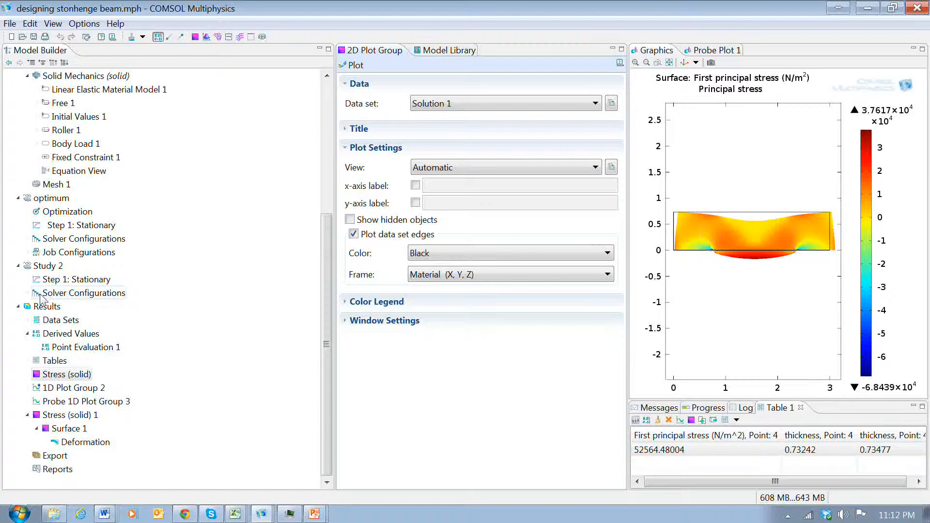
# - Compute the optimum study again and view Probe Plot 1 of first principal stress against thickness
pyautogui.click(50, 197)
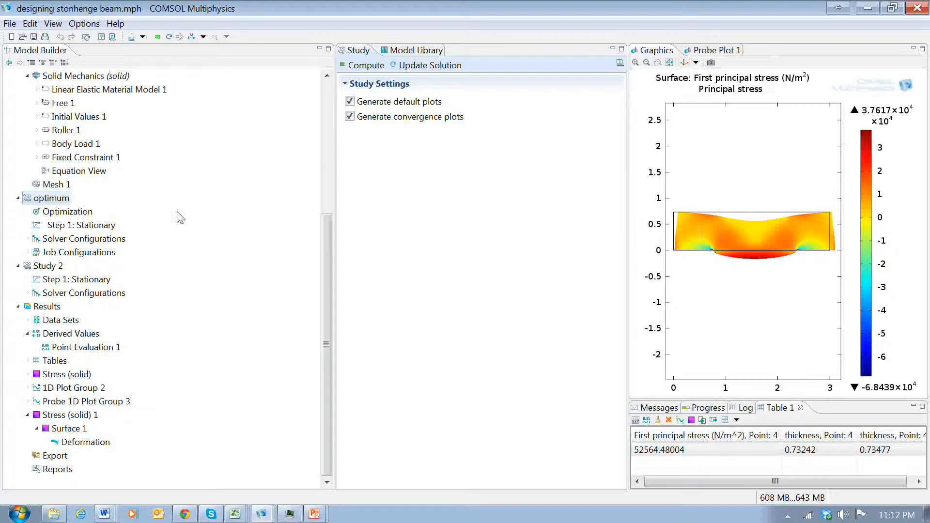
pyautogui.click(364, 65)
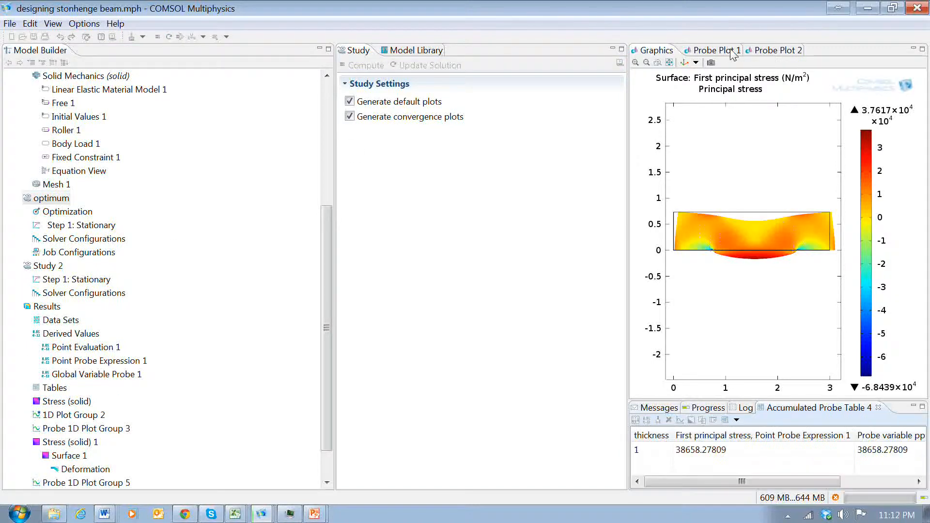
pyautogui.click(711, 50)
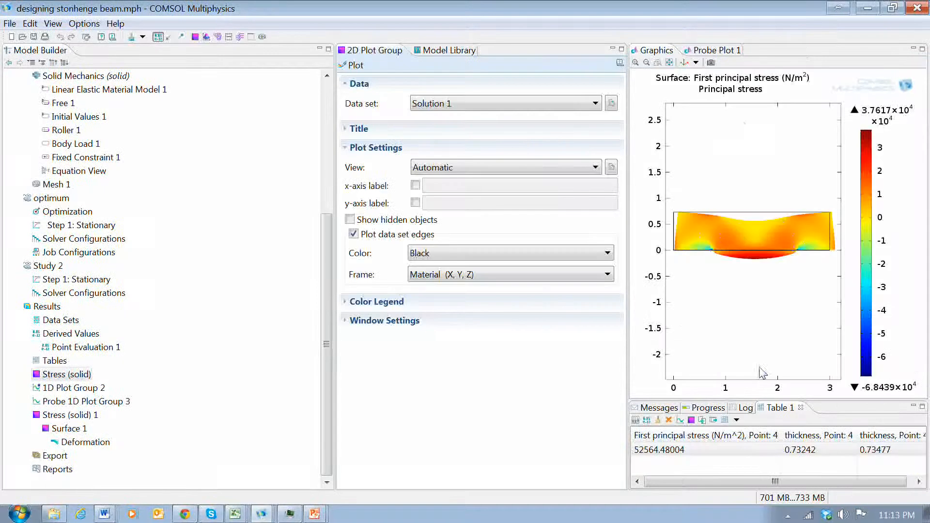
pyautogui.click(720, 52)
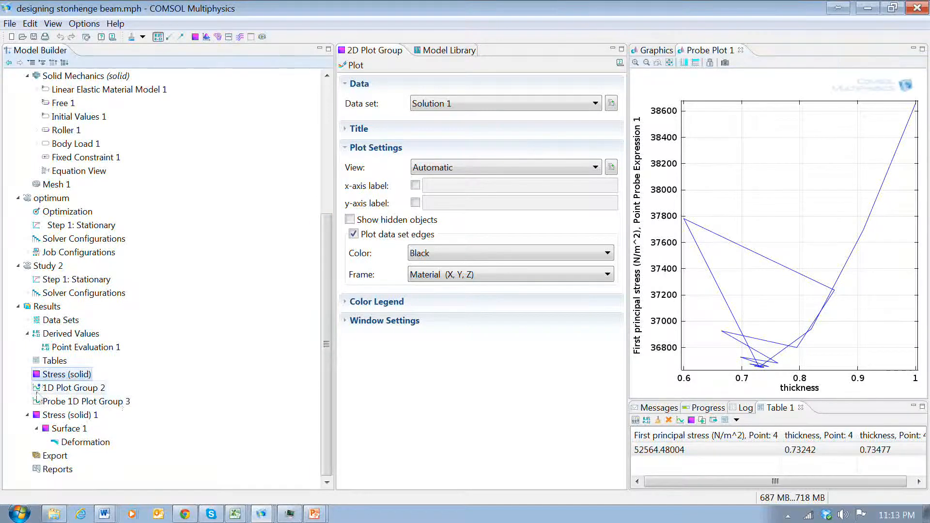
# - Evaluate the thickness at point 4 for Solution 1 with Point Evaluation 1 and check the newest value in Table 1
pyautogui.click(48, 350)
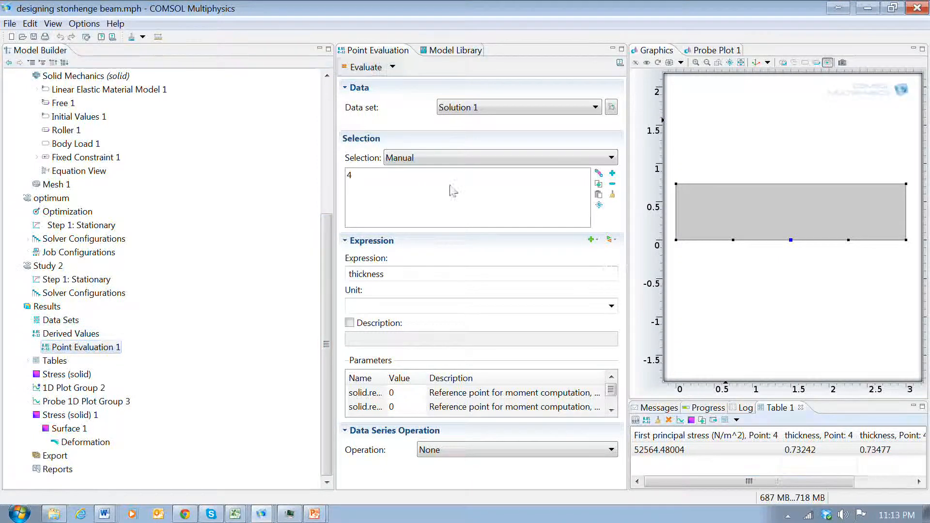
pyautogui.moveTo(774, 485); pyautogui.dragTo(832, 485)
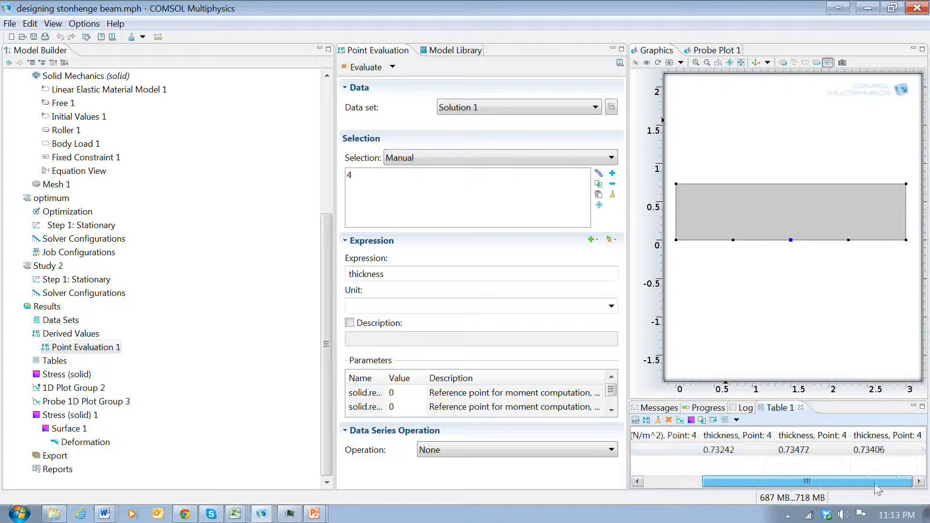
pyautogui.click(864, 454)
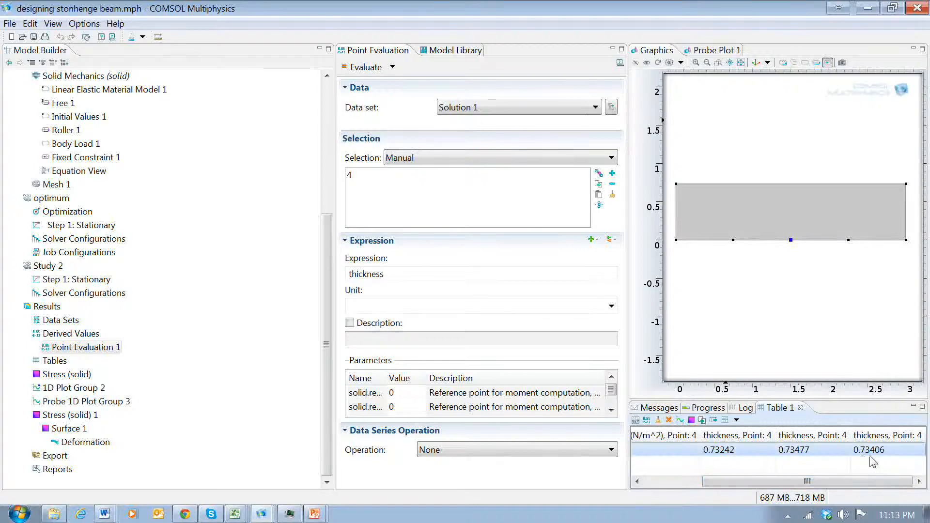